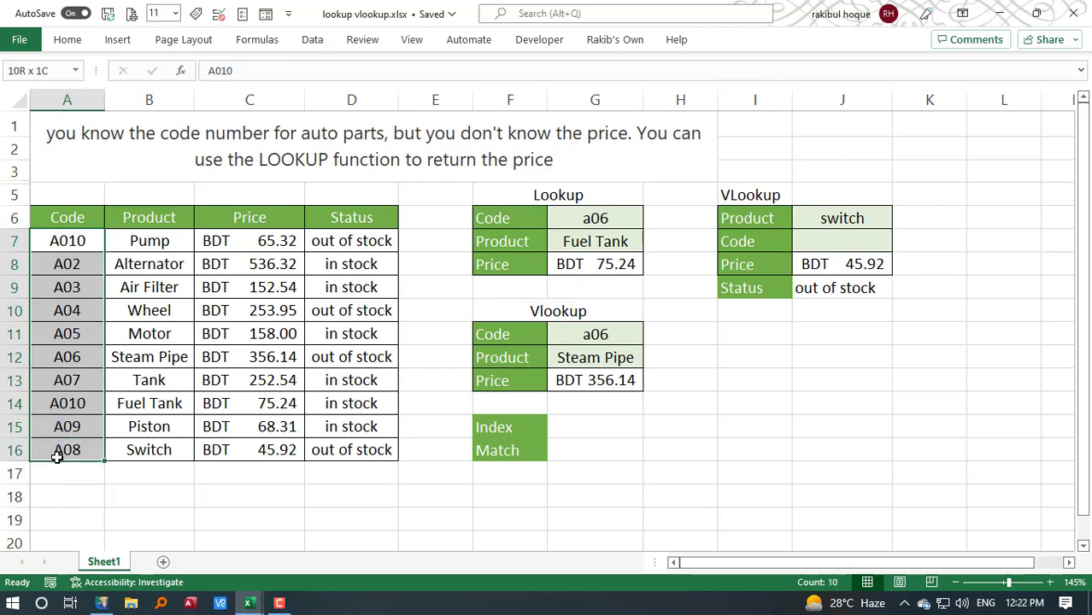
left_click_drag(164, 241, 153, 448)
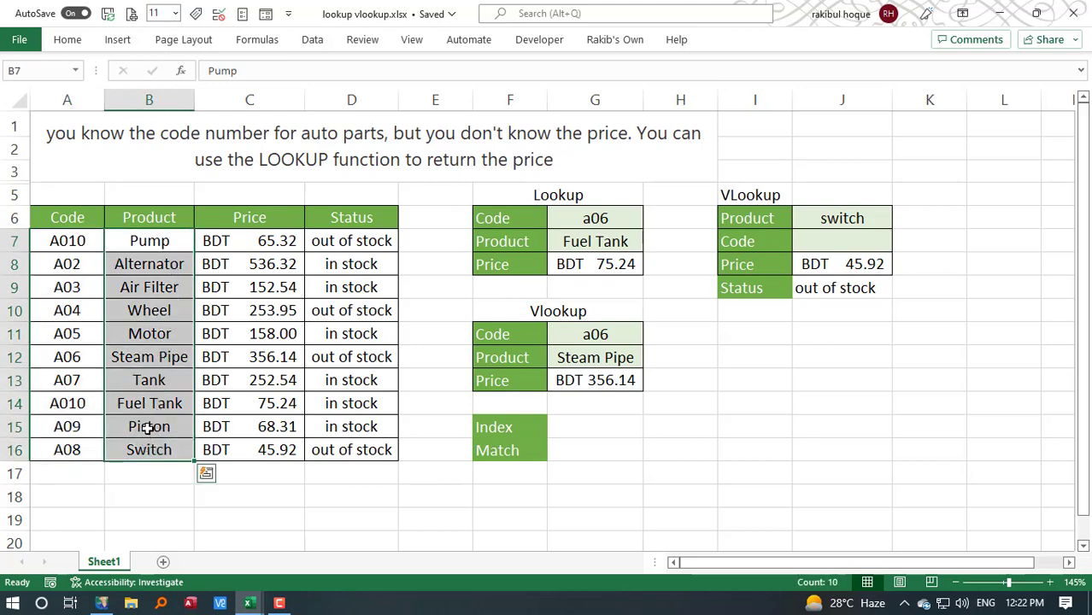
left_click(581, 428)
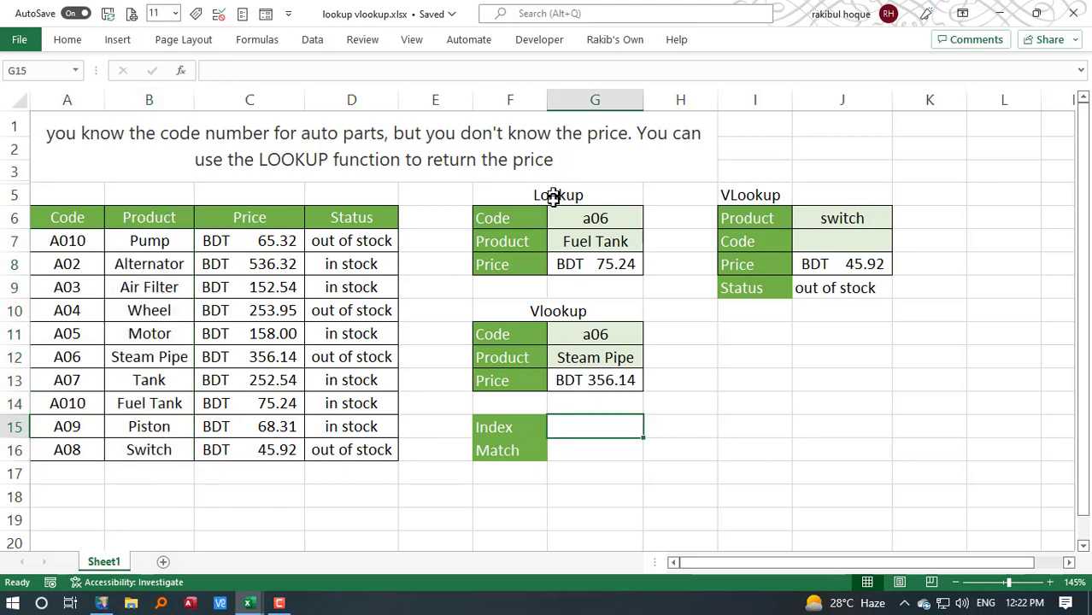
left_click(553, 195)
left_click(735, 186)
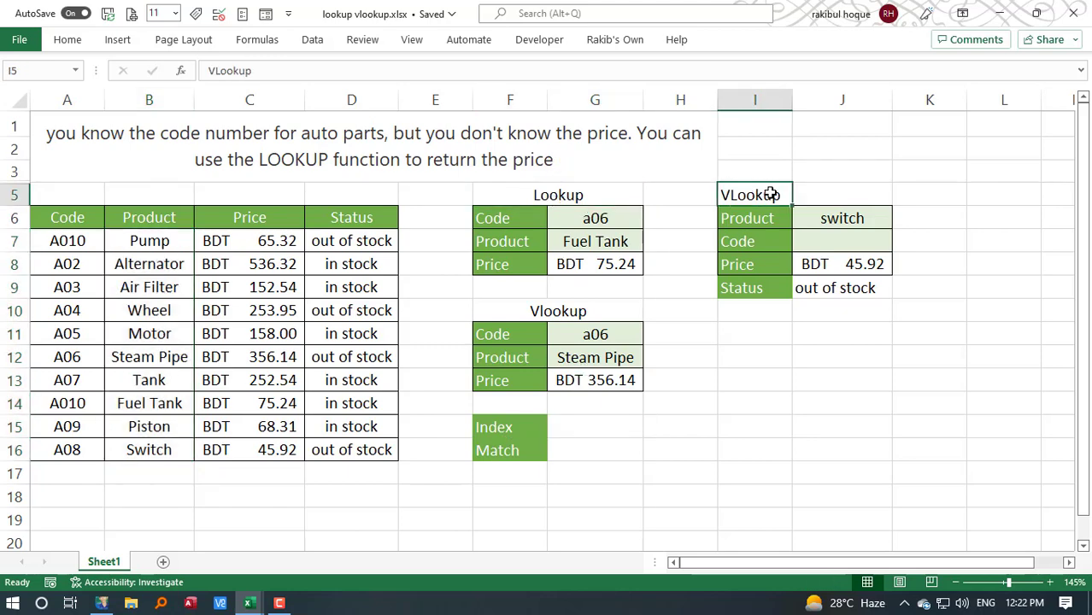
left_click(589, 424)
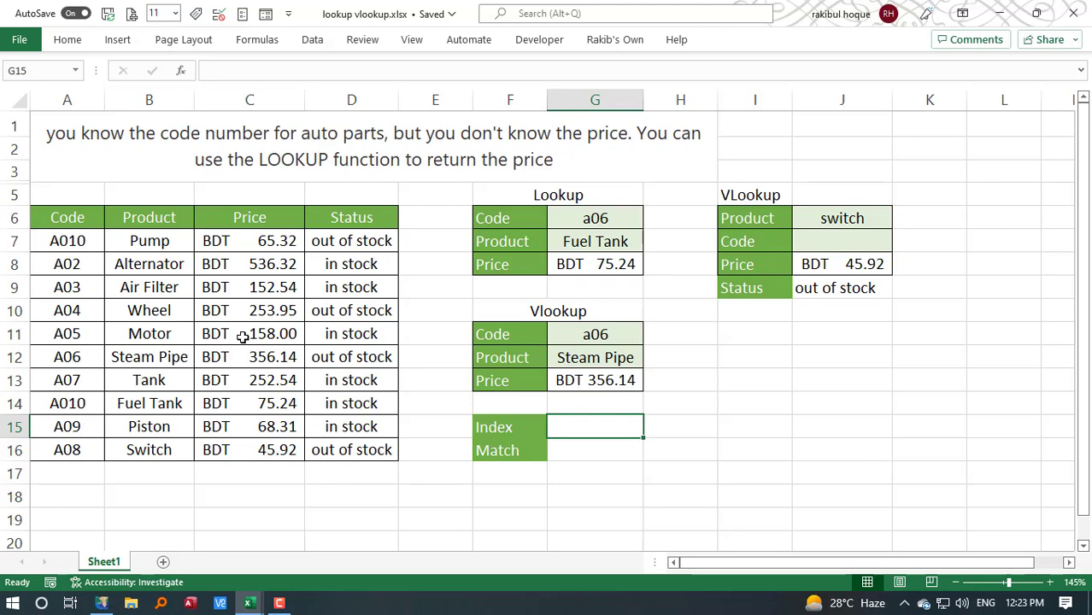
left_click(757, 402)
Step: Enter an INDEX formula in G15 that returns row 4, column 3 of the parts table A6:D16
left_click(559, 420)
type("=index")
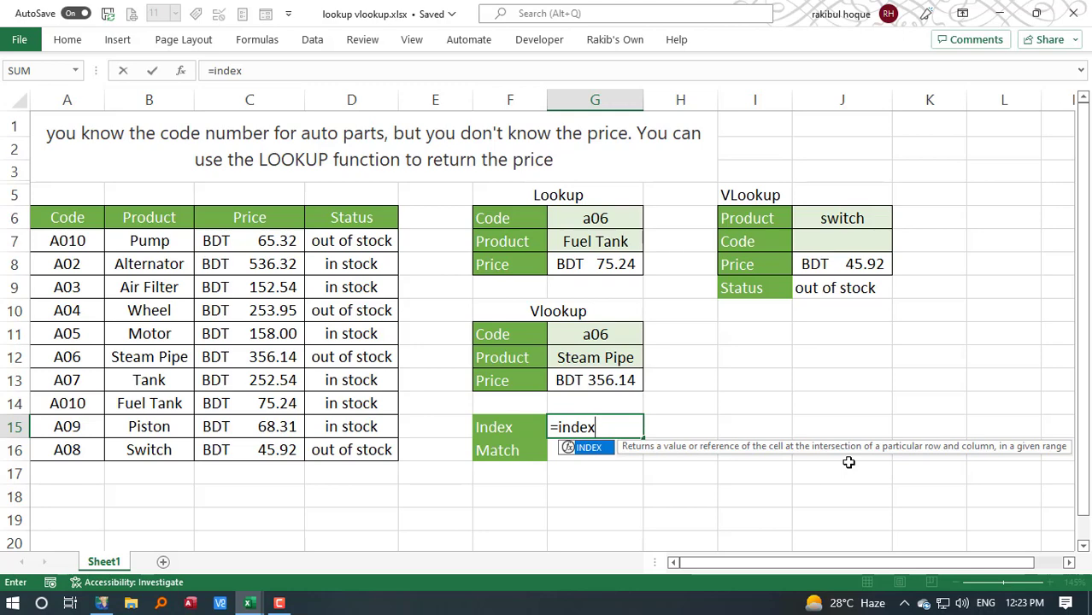
type("(")
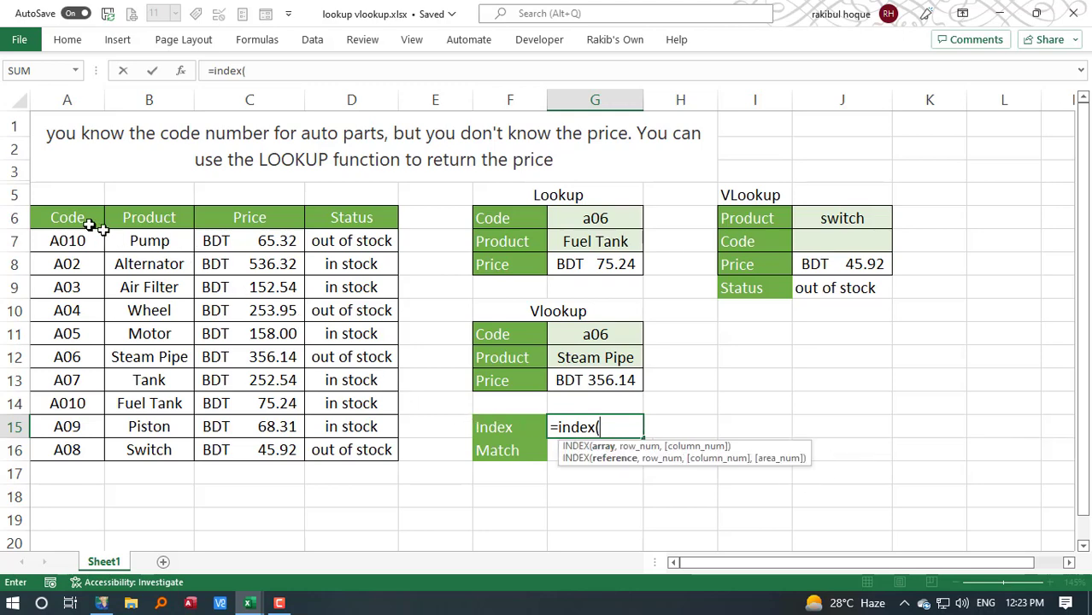
left_click_drag(83, 219, 372, 451)
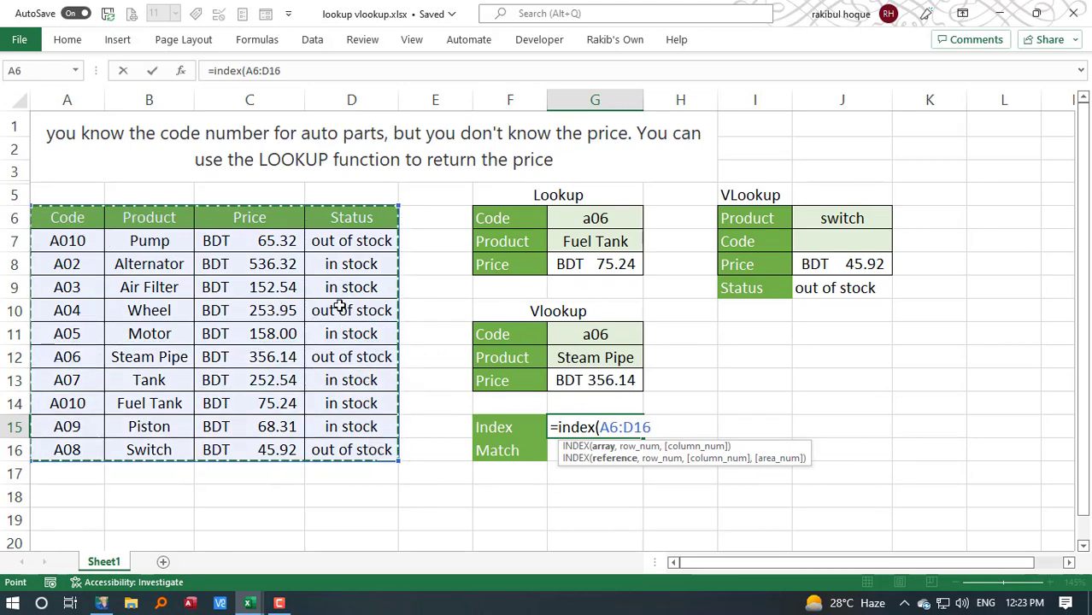
type(",4")
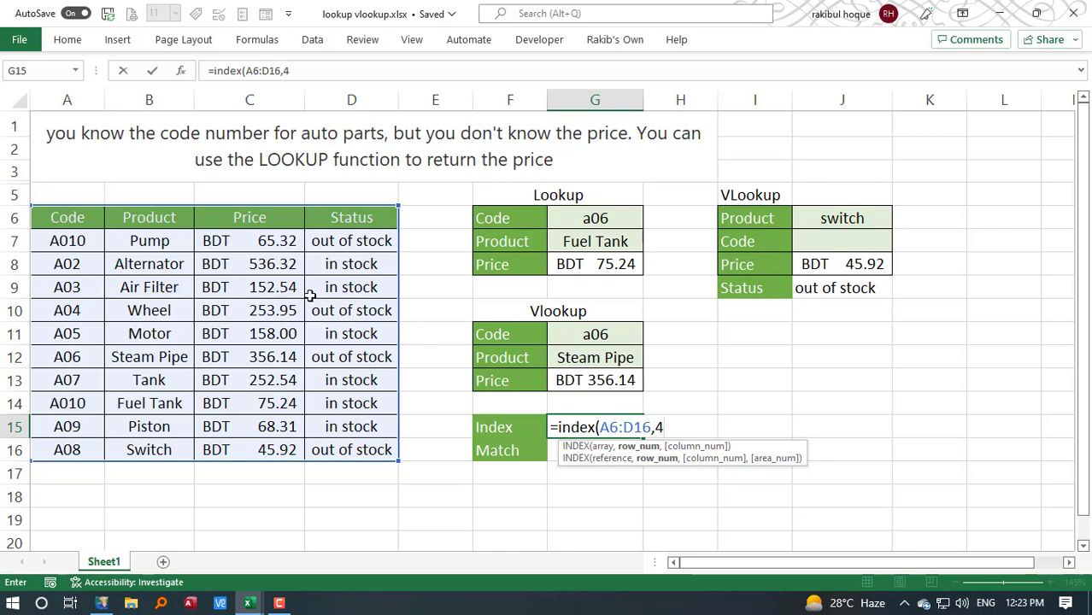
type(",")
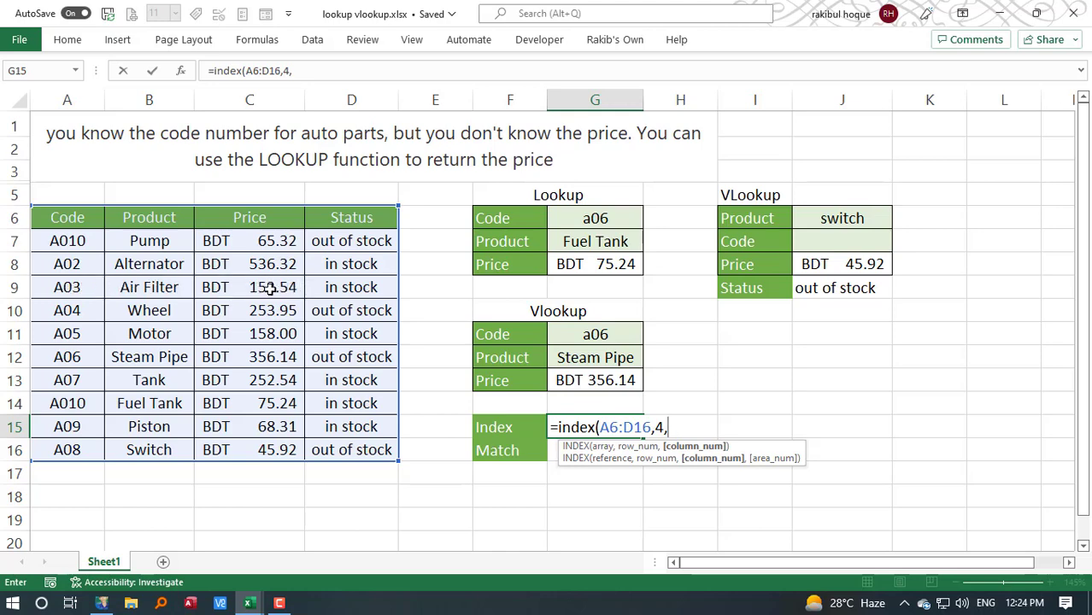
left_click(659, 427)
key("Return")
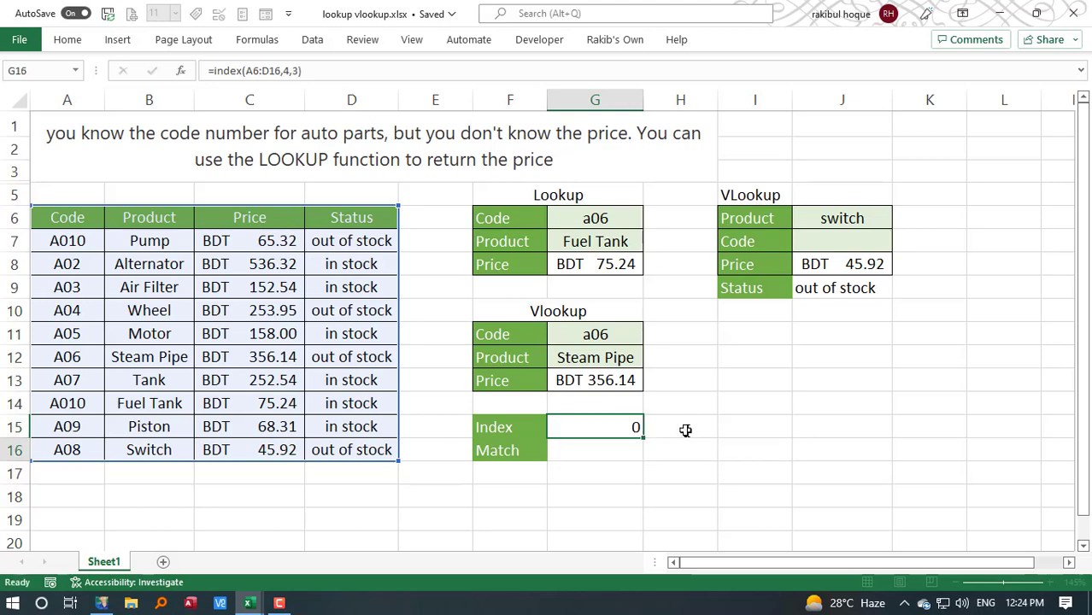
Step: Change the INDEX formula in G15 to use row number 3 and column number 4
left_click(601, 429)
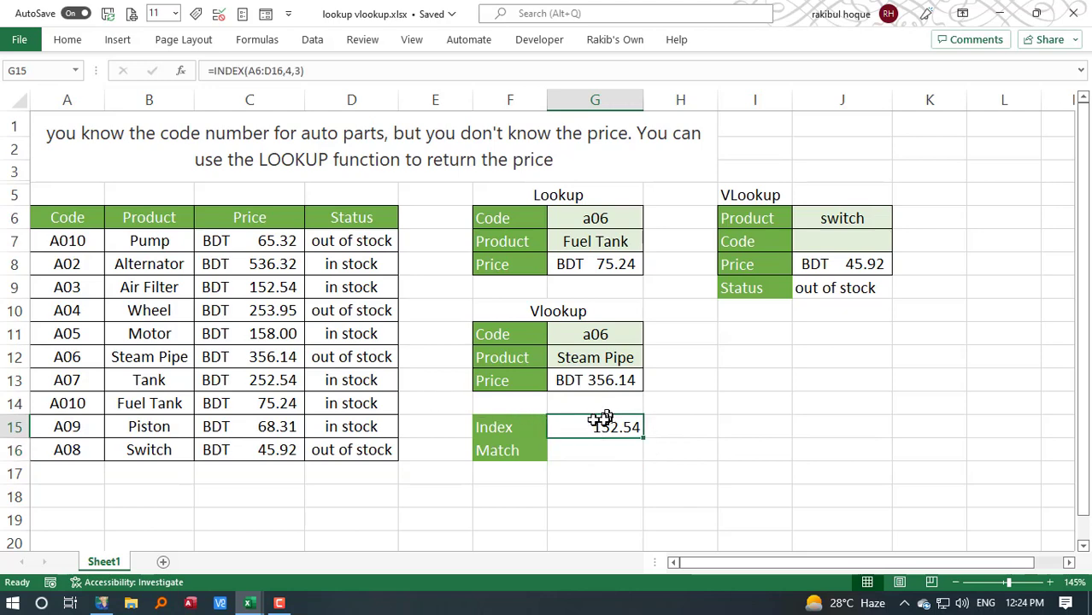
left_click_drag(287, 71, 303, 71)
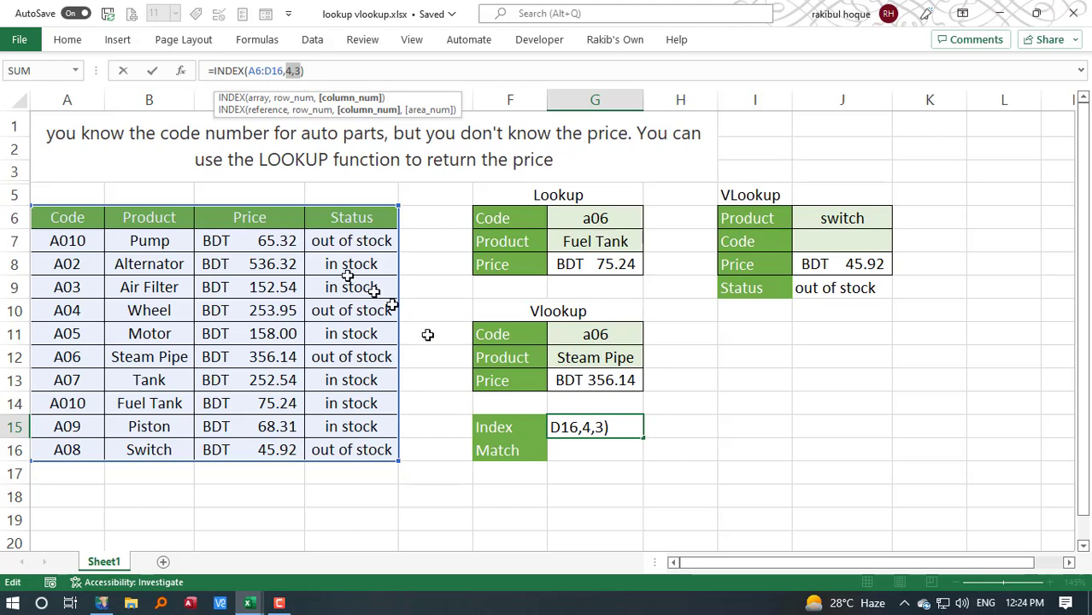
left_click(306, 101)
left_click(332, 100)
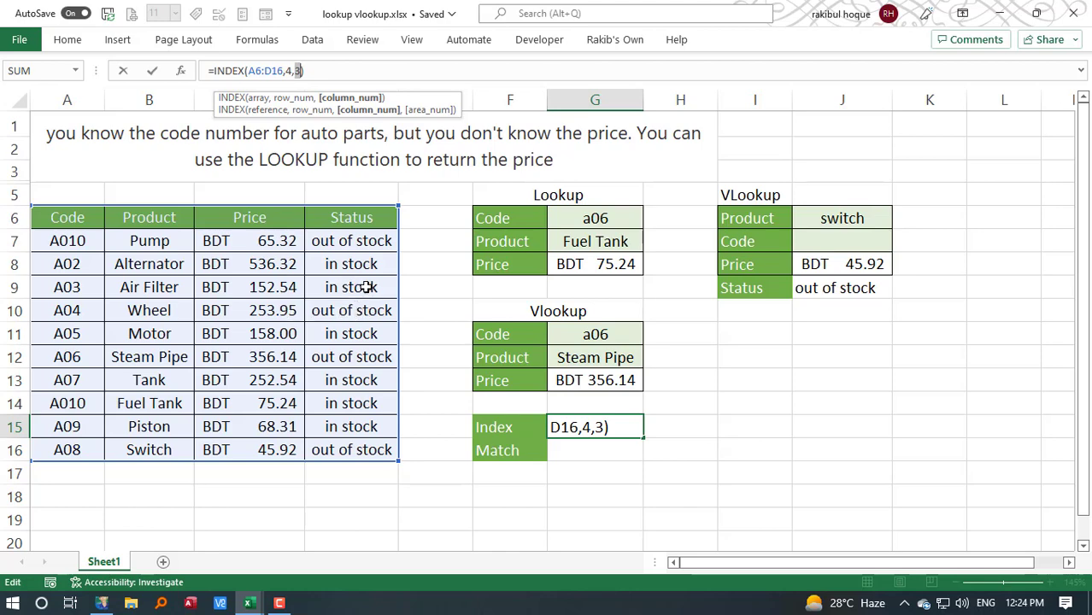
double_click(289, 71)
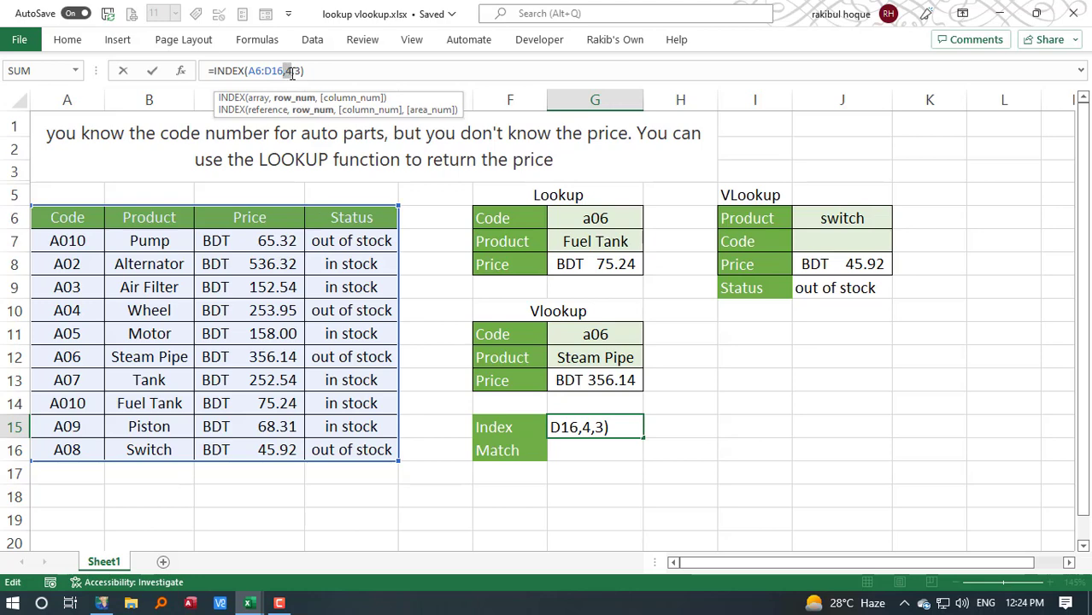
key("BackSpace")
type("3")
left_click(349, 101)
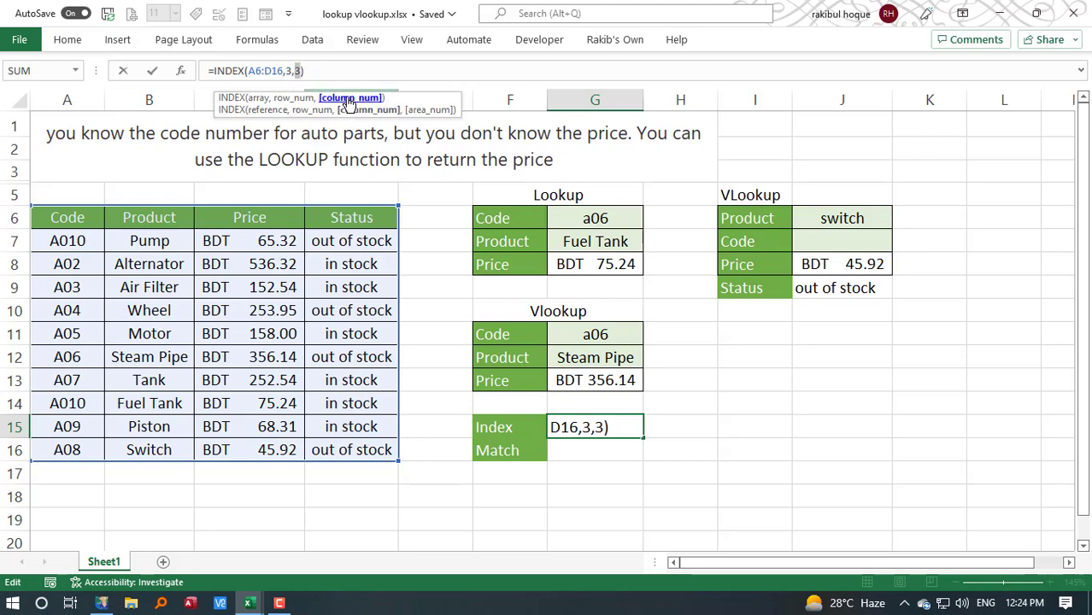
type("4")
key("Return")
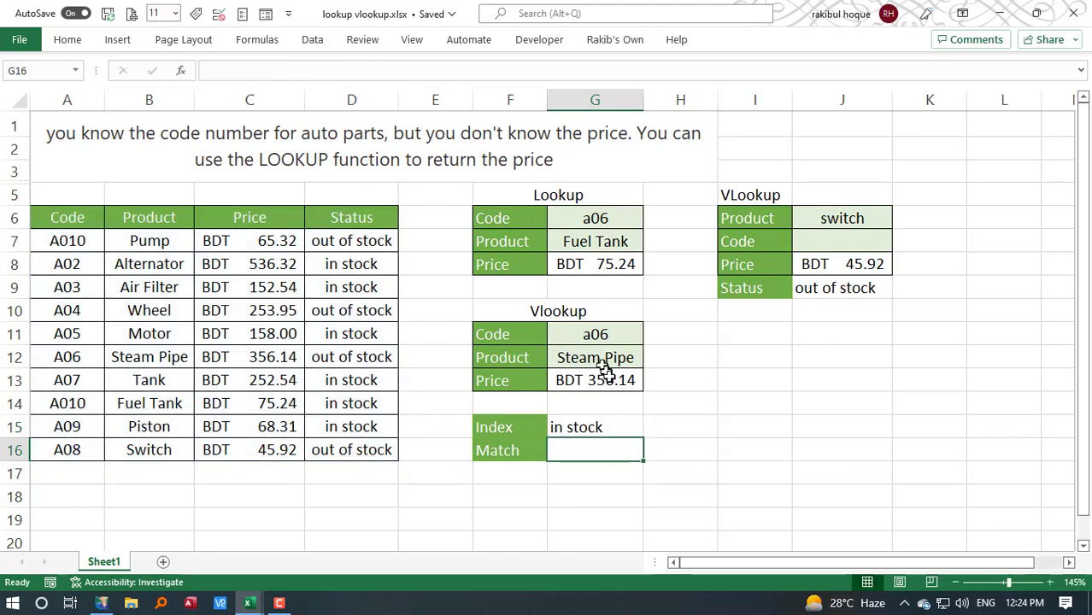
left_click(614, 425)
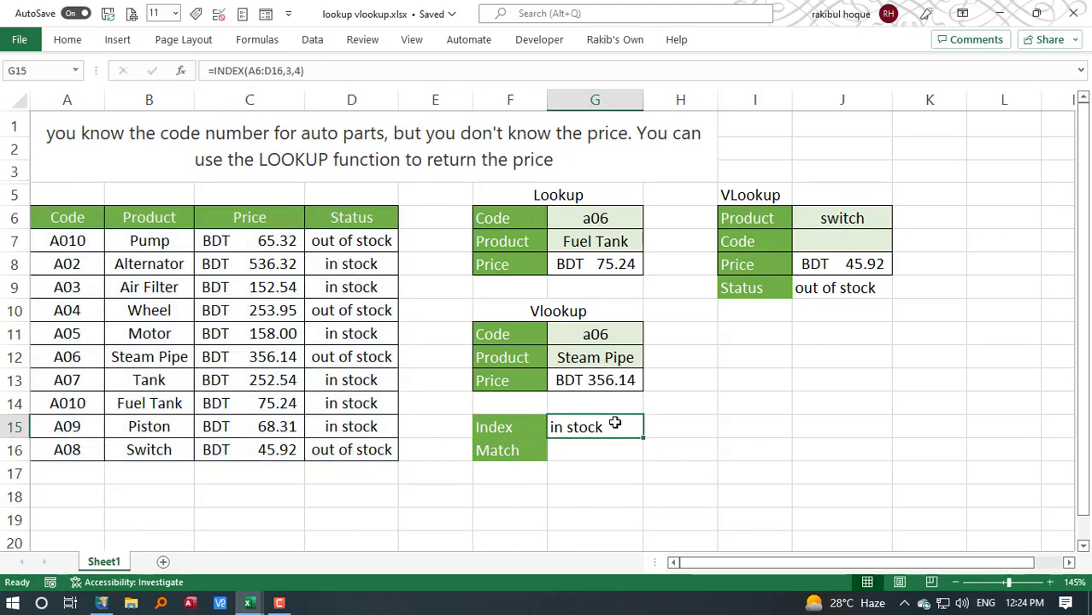
left_click(568, 450)
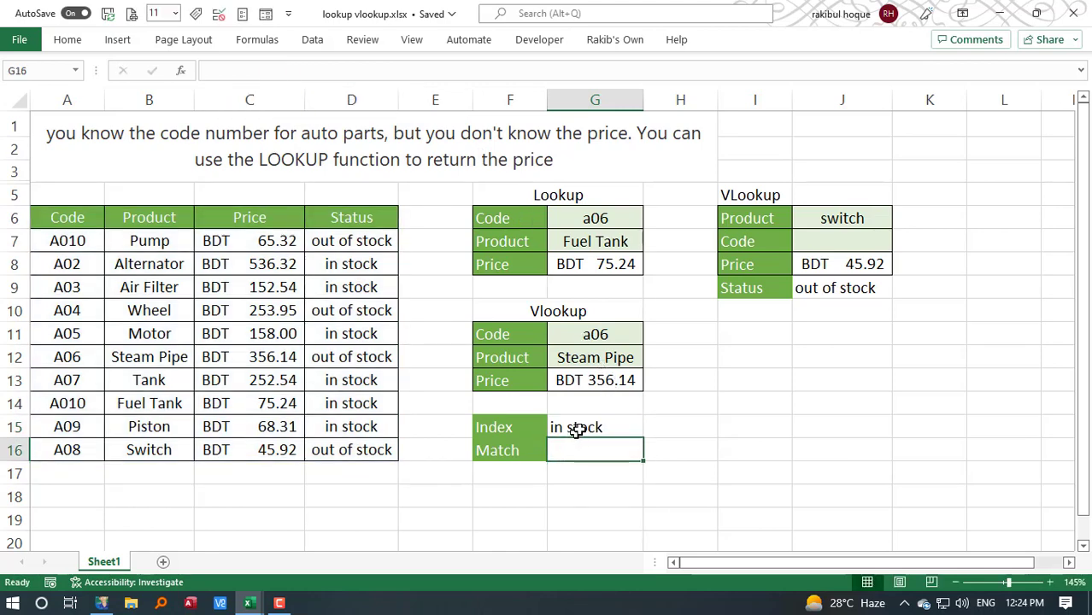
left_click(580, 429)
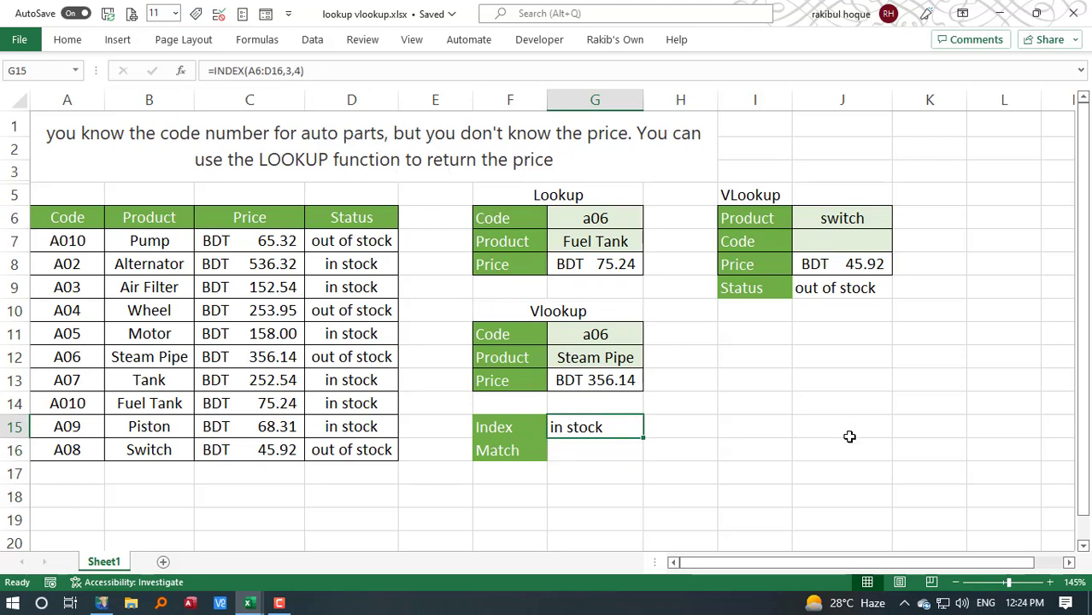
left_click(598, 450)
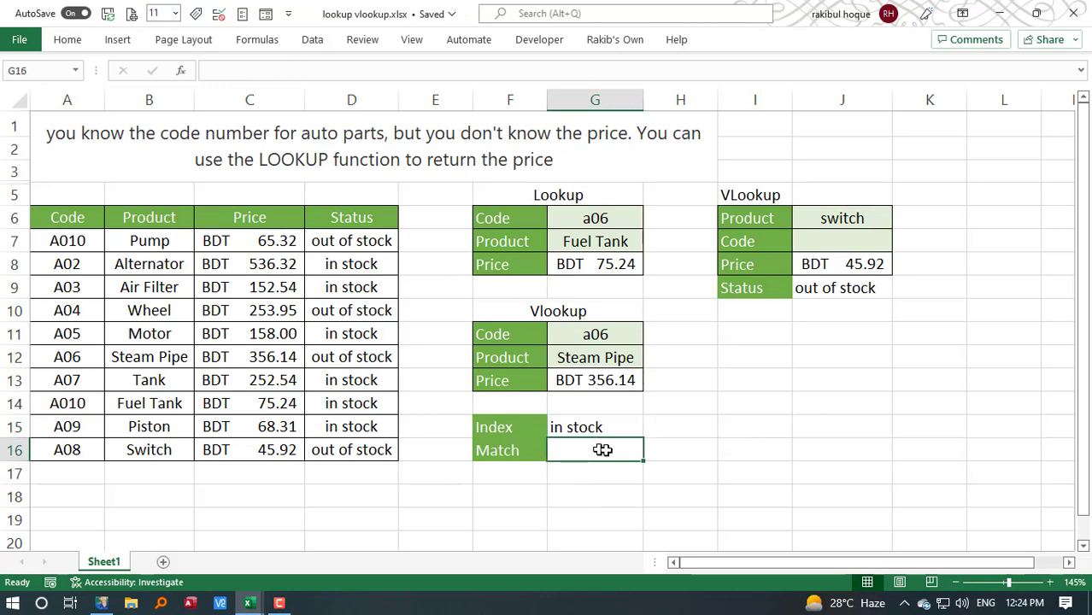
Step: Copy the Vlookup block F11:G13 to I15 and clear the copied product and price values
left_click(505, 329)
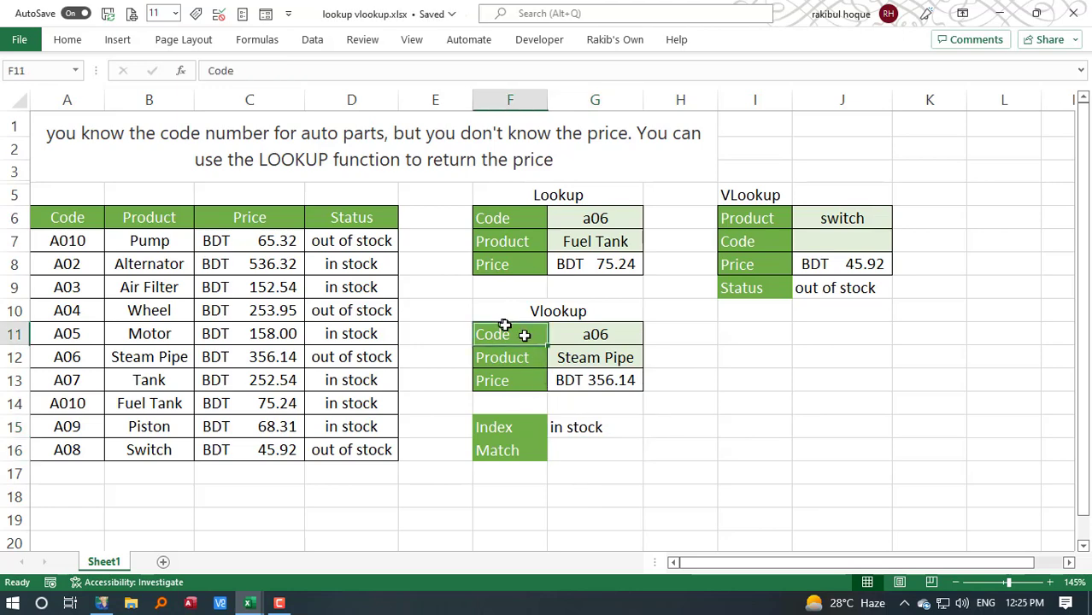
left_click_drag(524, 336, 597, 382)
key("ctrl+c")
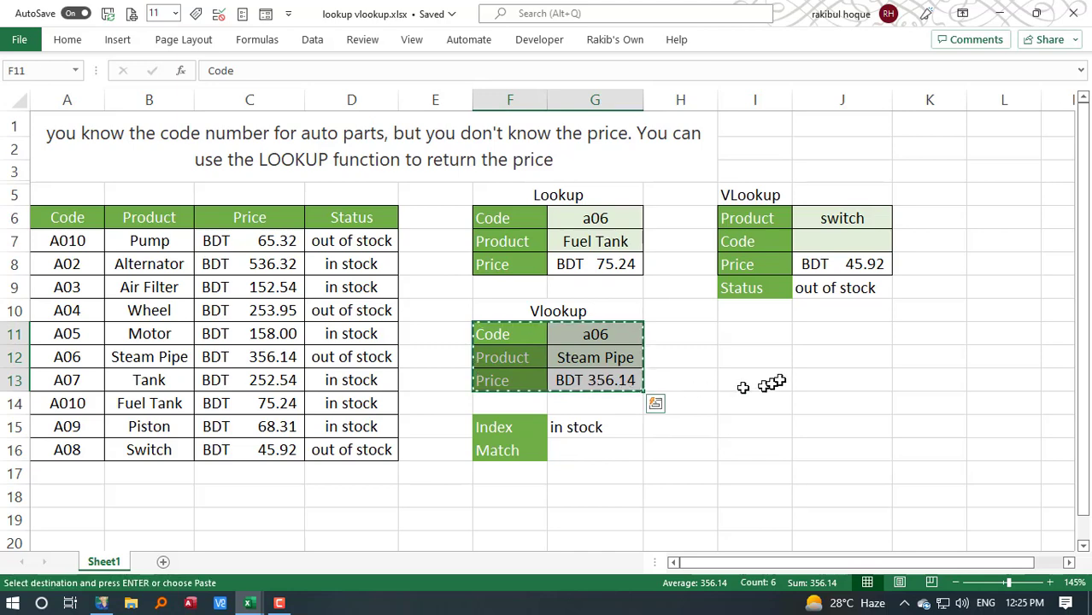
left_click(759, 420)
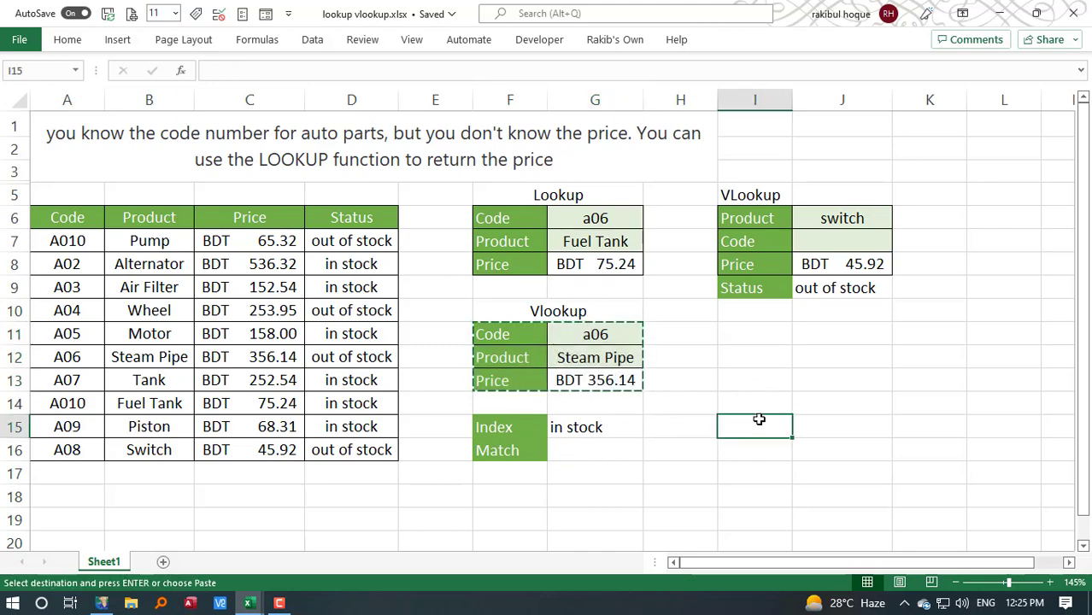
key("ctrl+v")
left_click_drag(847, 456, 851, 473)
key("Delete")
left_click(849, 433)
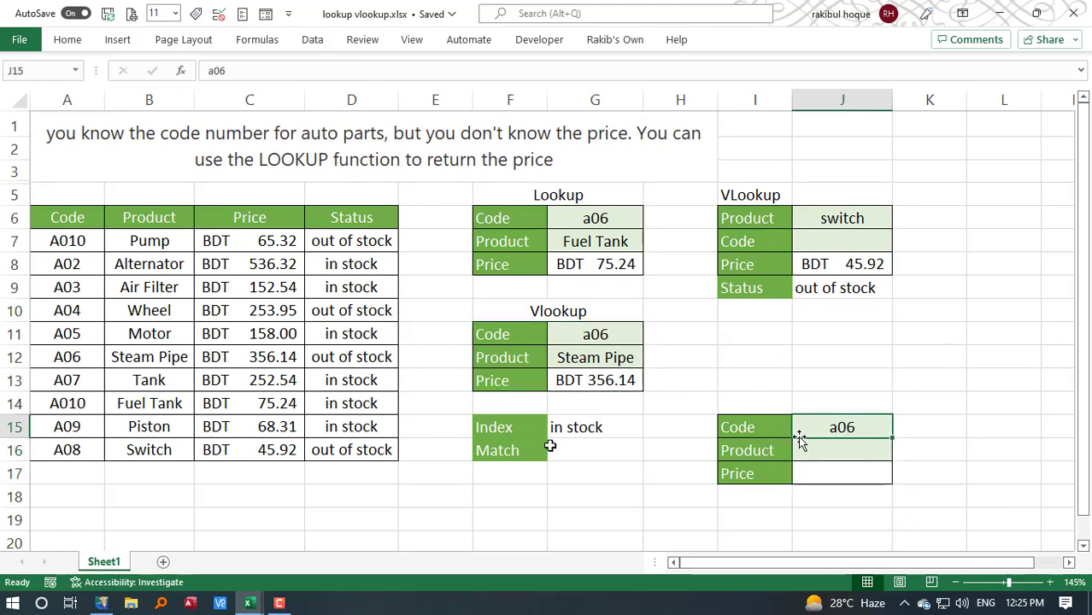
left_click(72, 354)
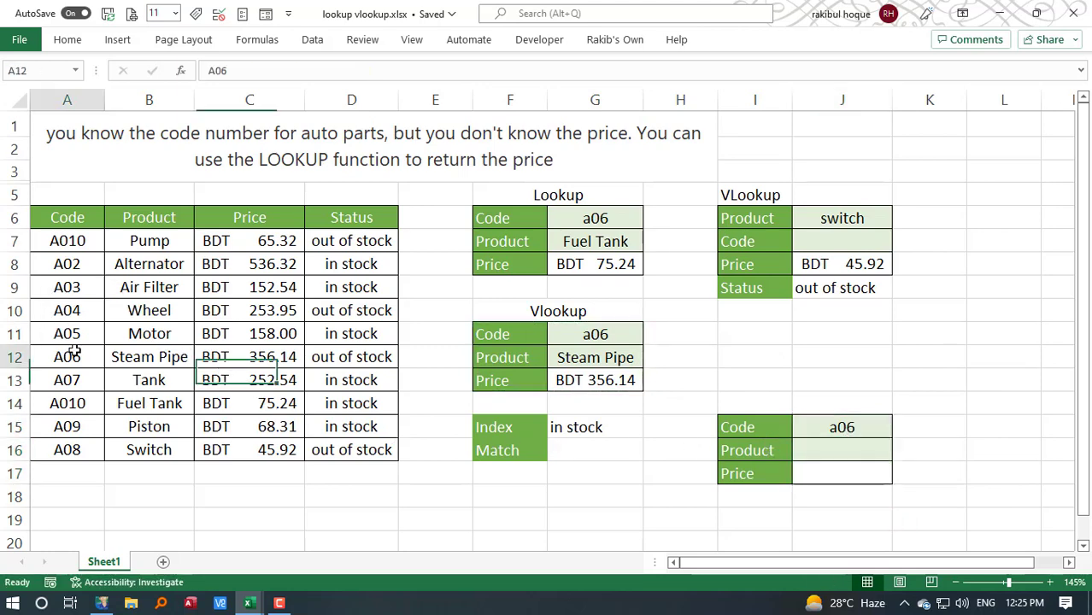
left_click(865, 429)
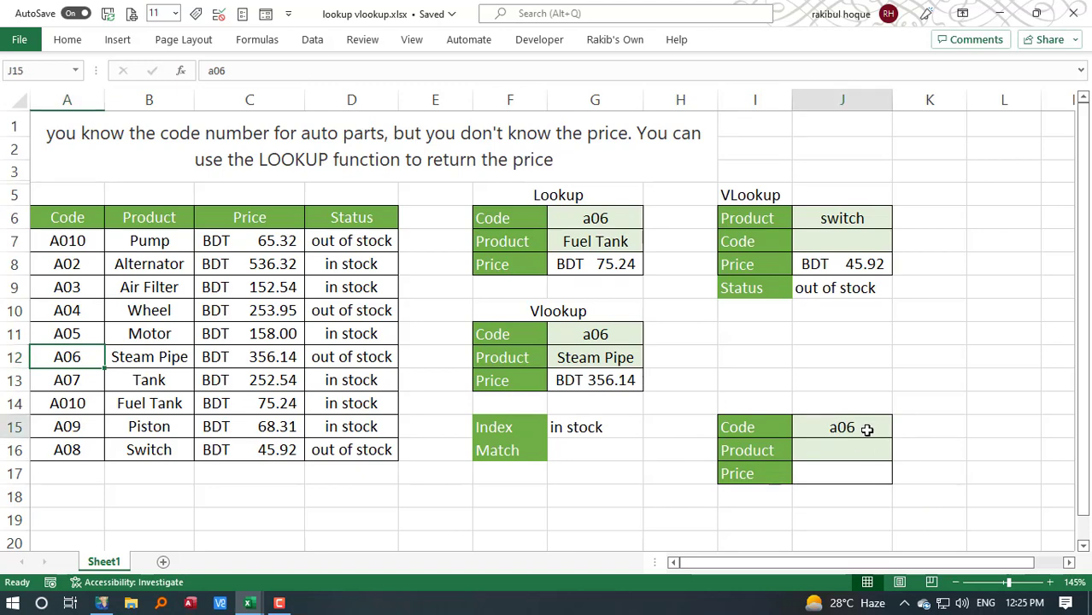
Step: Fill the Match label from F16 down into F17
left_click(512, 456)
left_click_drag(549, 462, 564, 477)
left_click(583, 454)
left_click(582, 483)
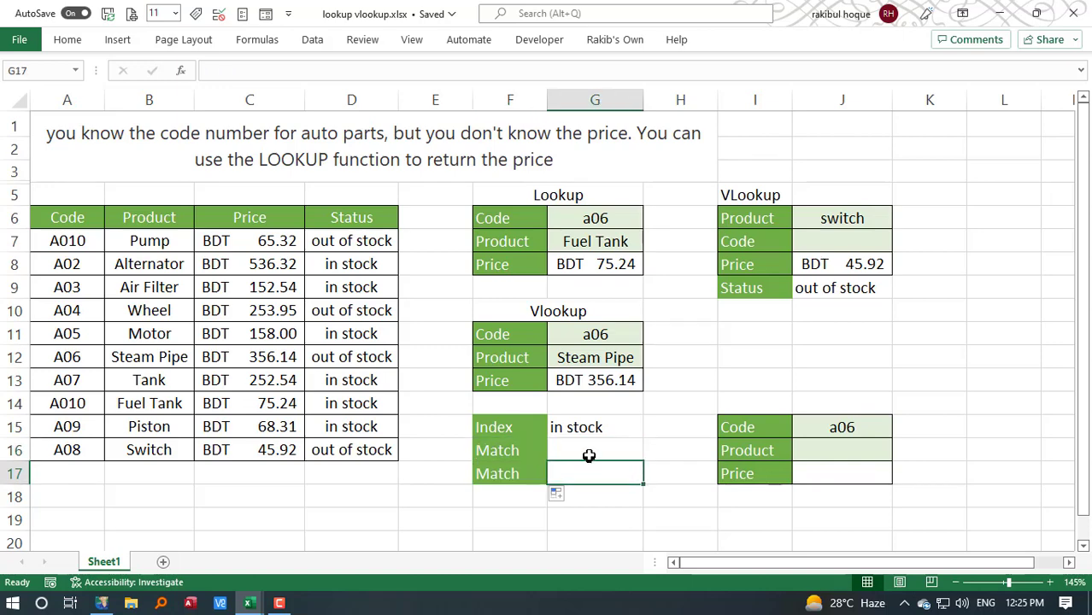
left_click(589, 451)
left_click(598, 476)
left_click(594, 455)
left_click(592, 473)
Step: Enter a MATCH formula in G16 that finds the code from J15 in A7:A16 with match type 0
left_click(594, 450)
type("=")
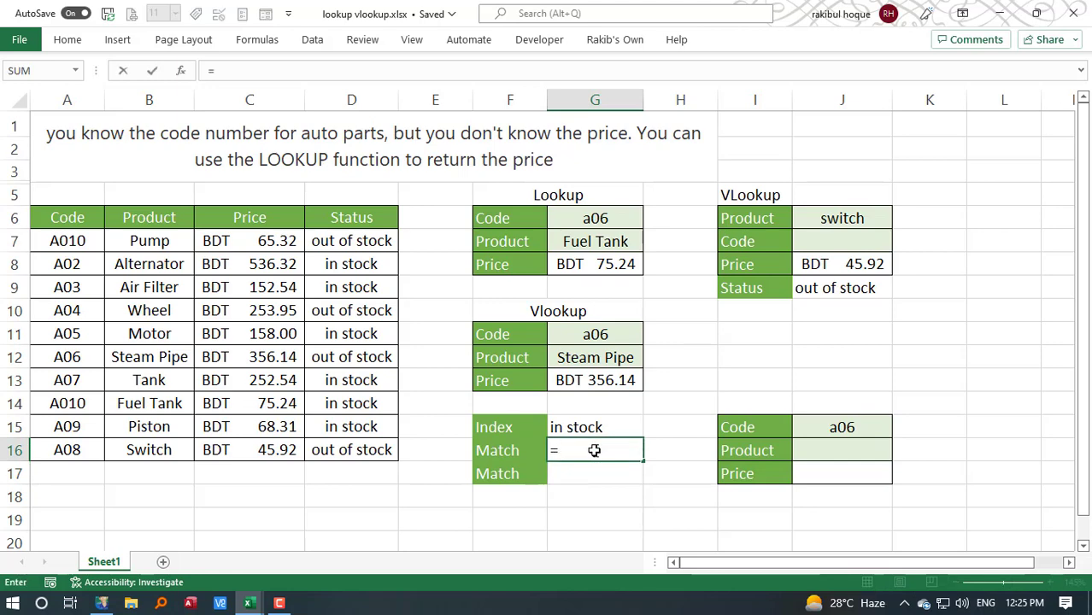
type("matc")
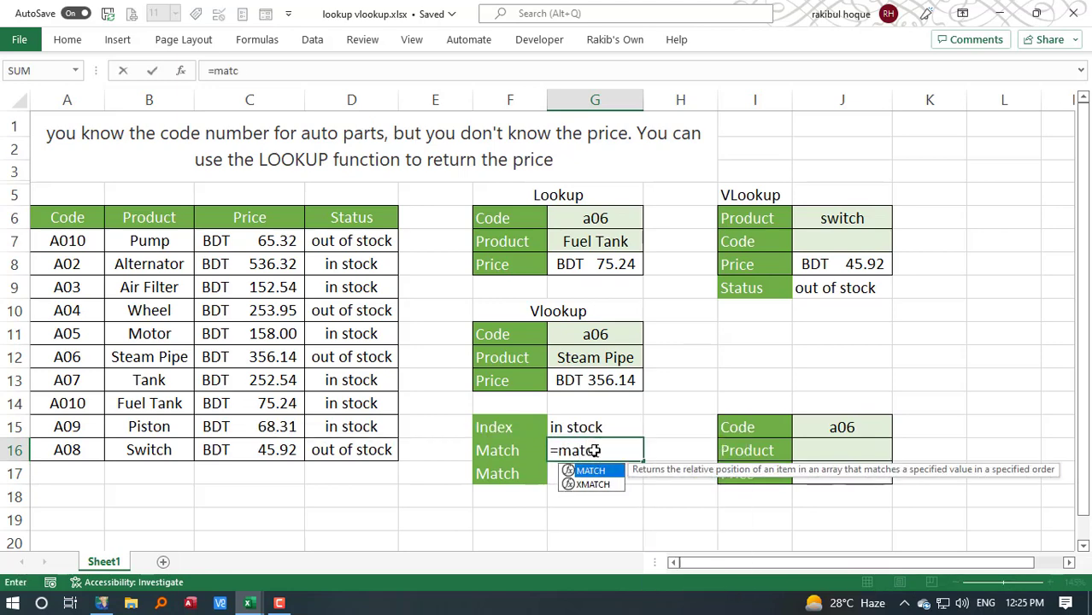
type("h(")
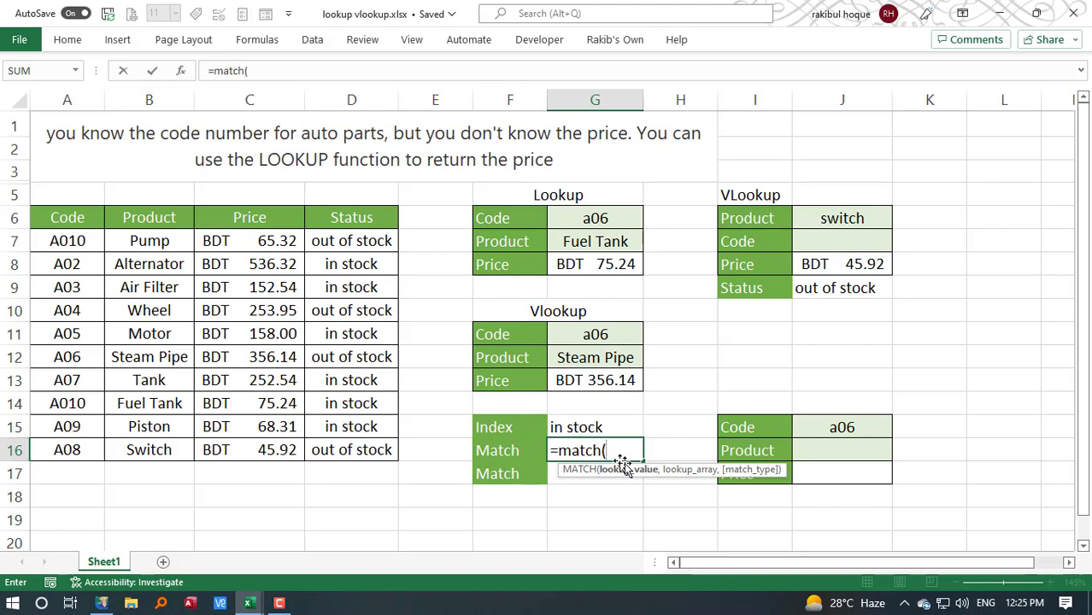
left_click(814, 434)
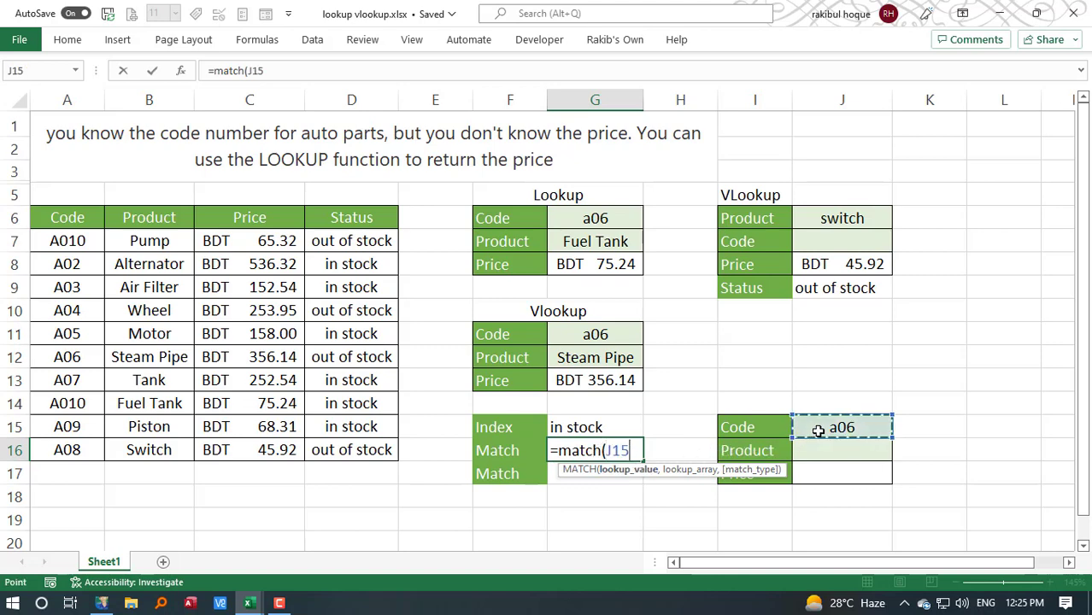
type(",")
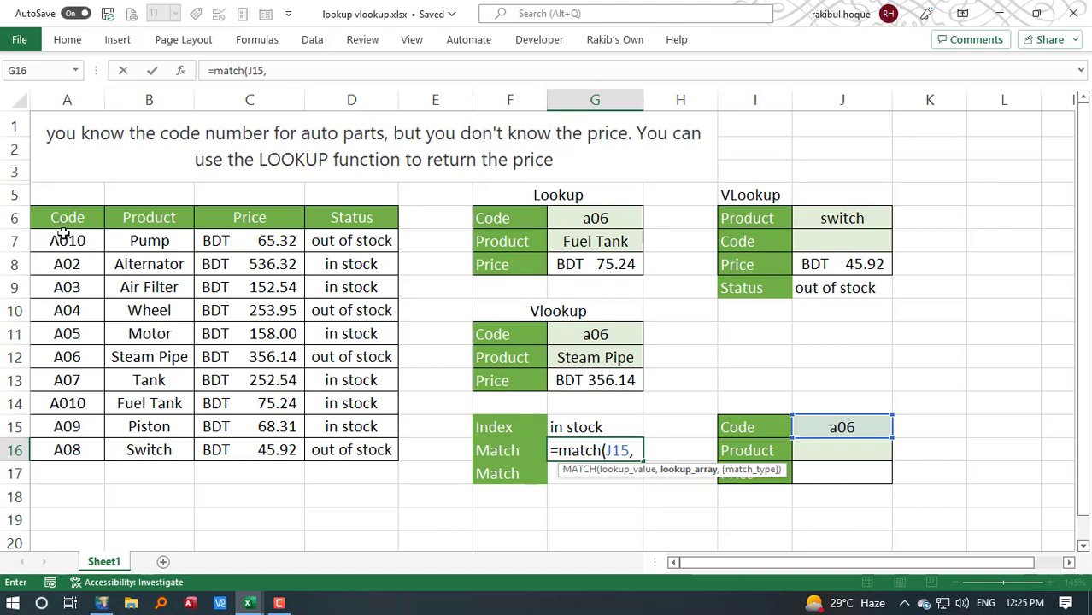
left_click_drag(65, 235, 62, 453)
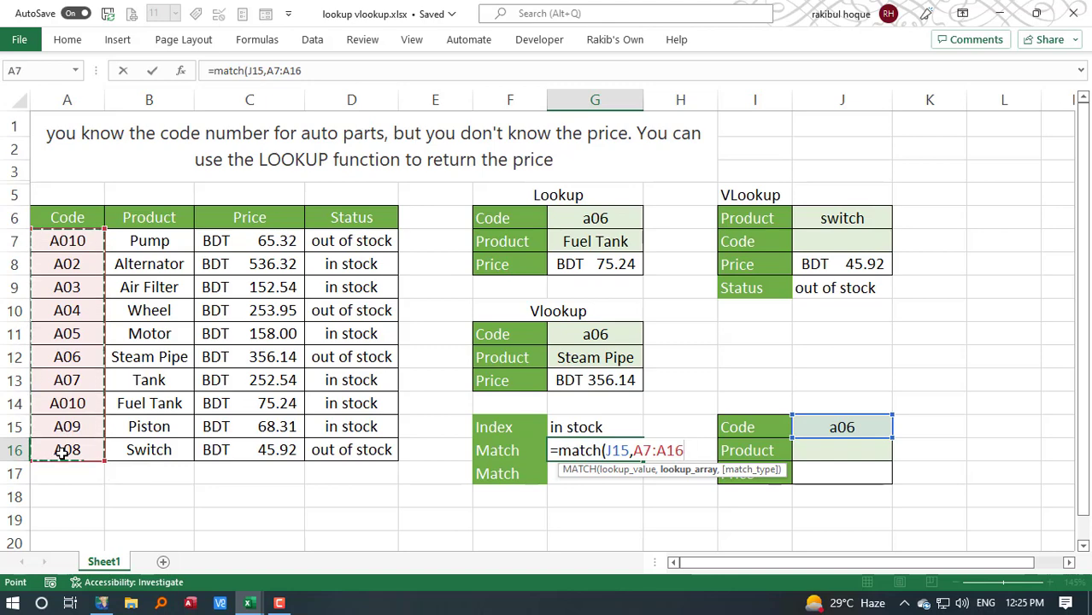
type(",0")
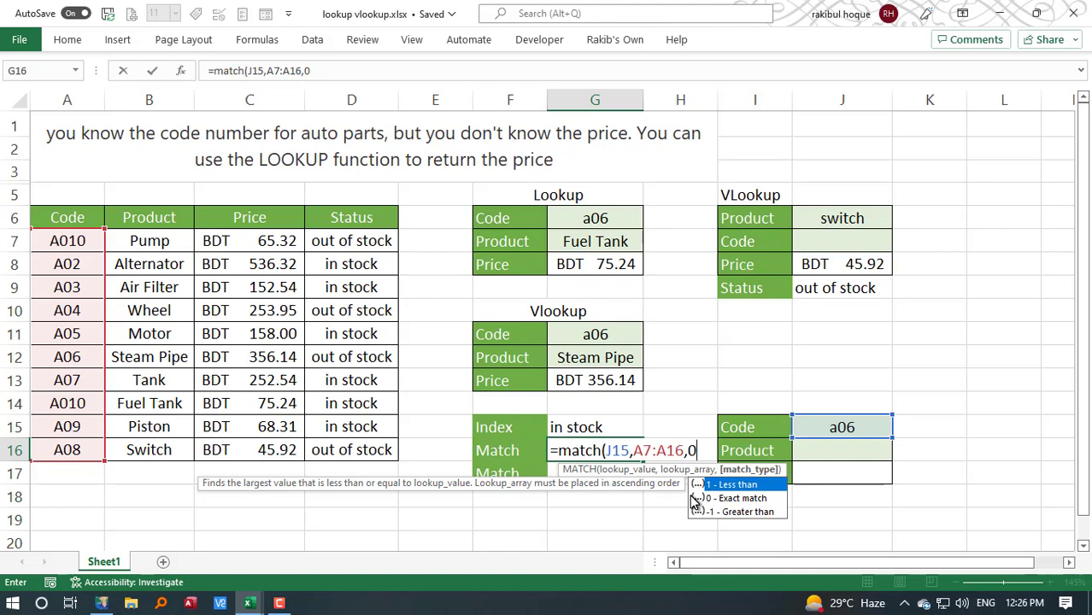
type(")")
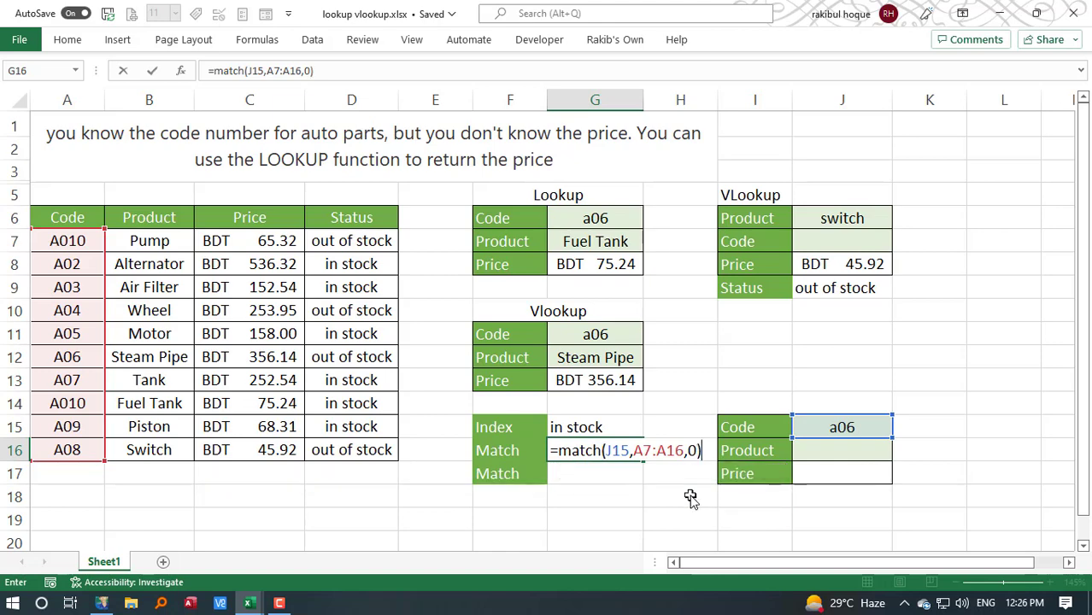
key("Return")
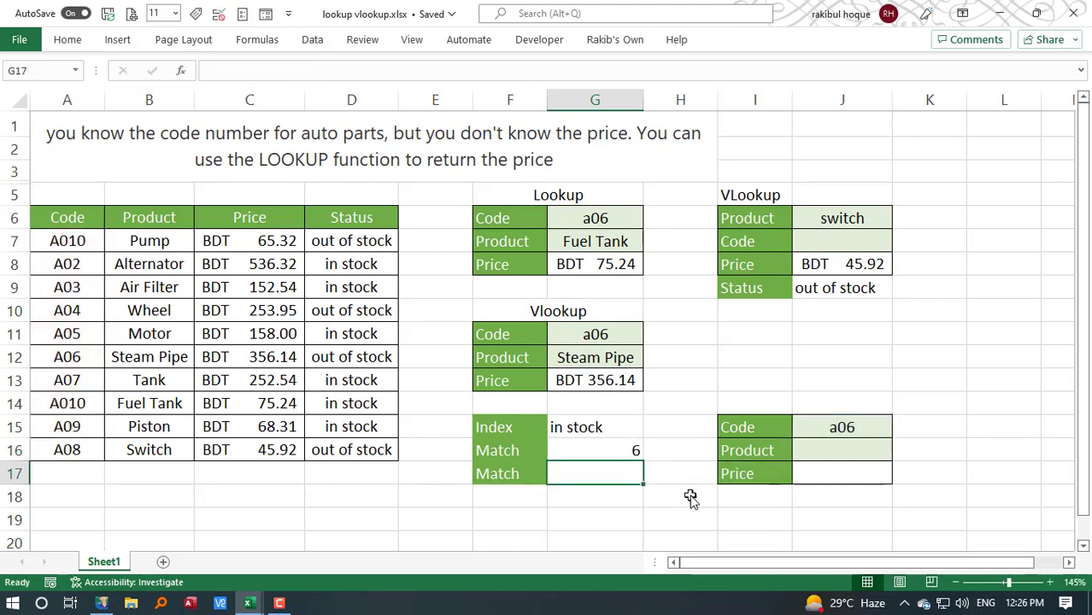
Step: Change the lookup range of the MATCH formula in G16 to A6:A16 so it includes the Code header
left_click(622, 451)
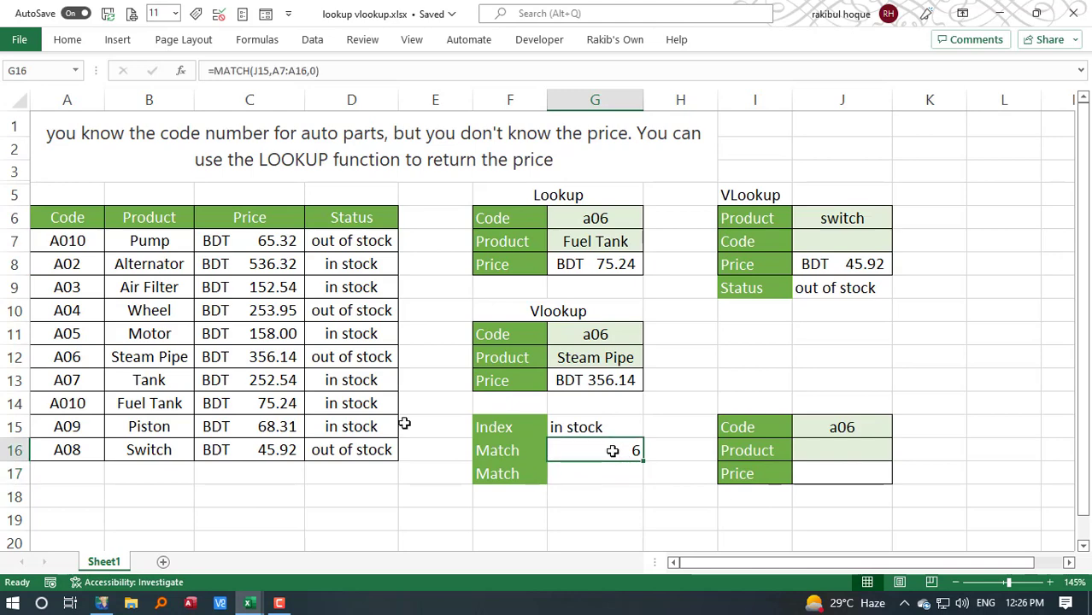
left_click(68, 214)
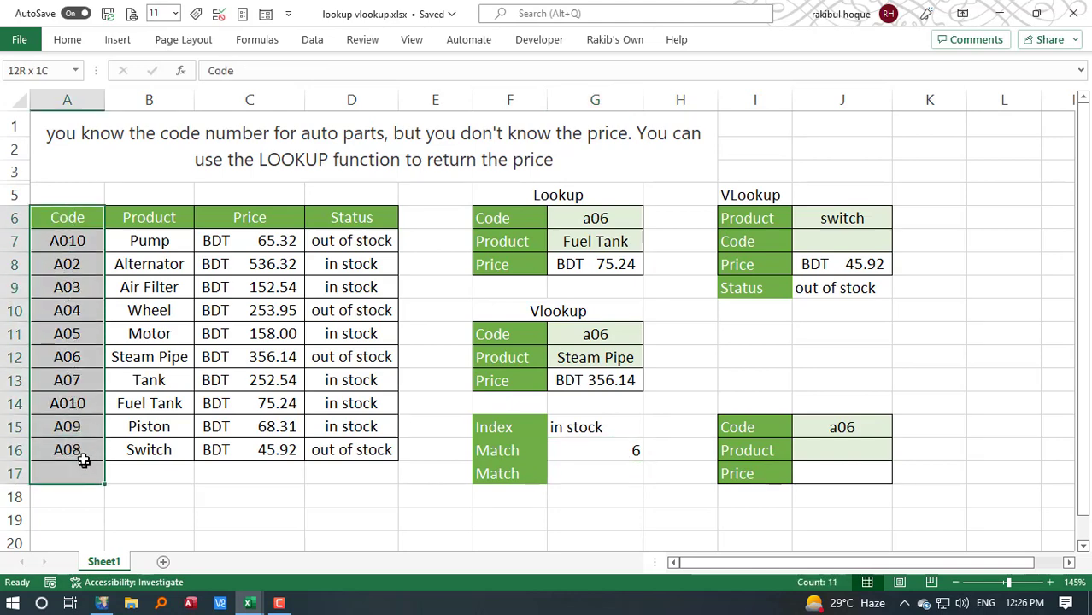
double_click(601, 450)
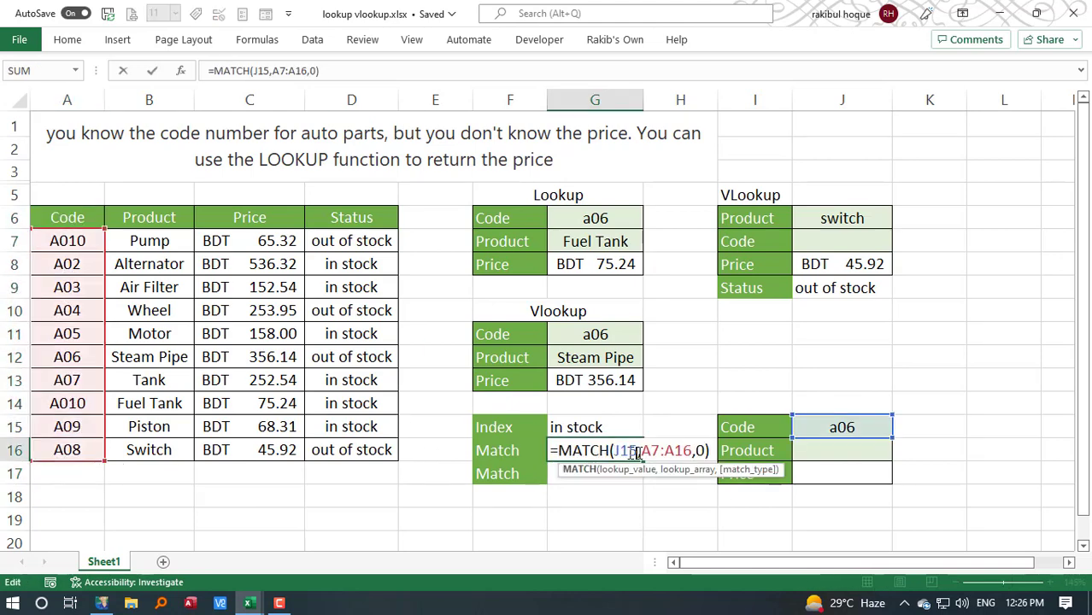
left_click(658, 450)
key("BackSpace")
type("6")
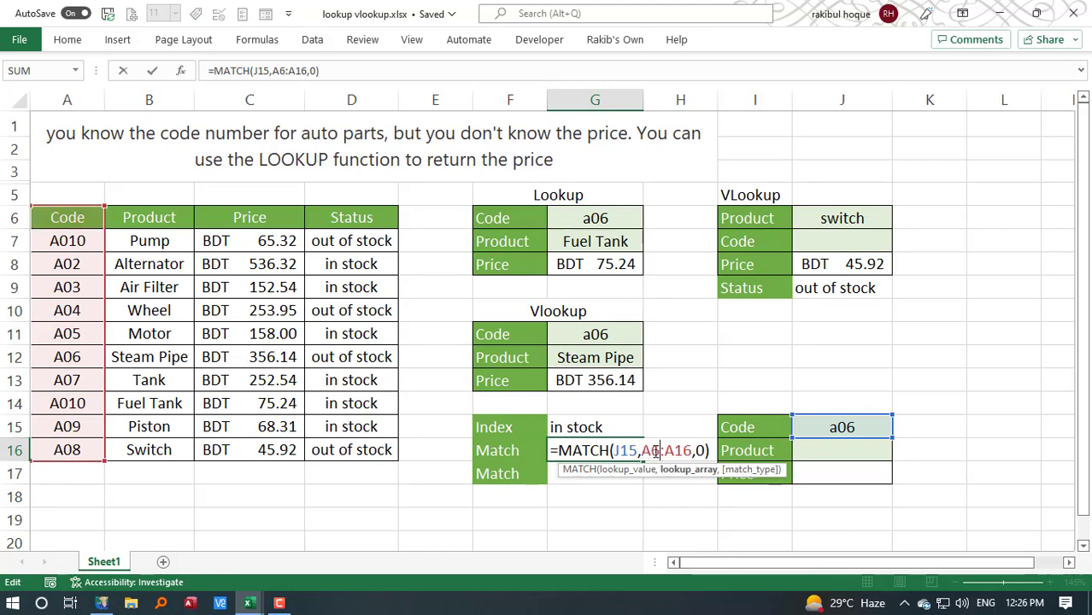
key("Return")
left_click(615, 445)
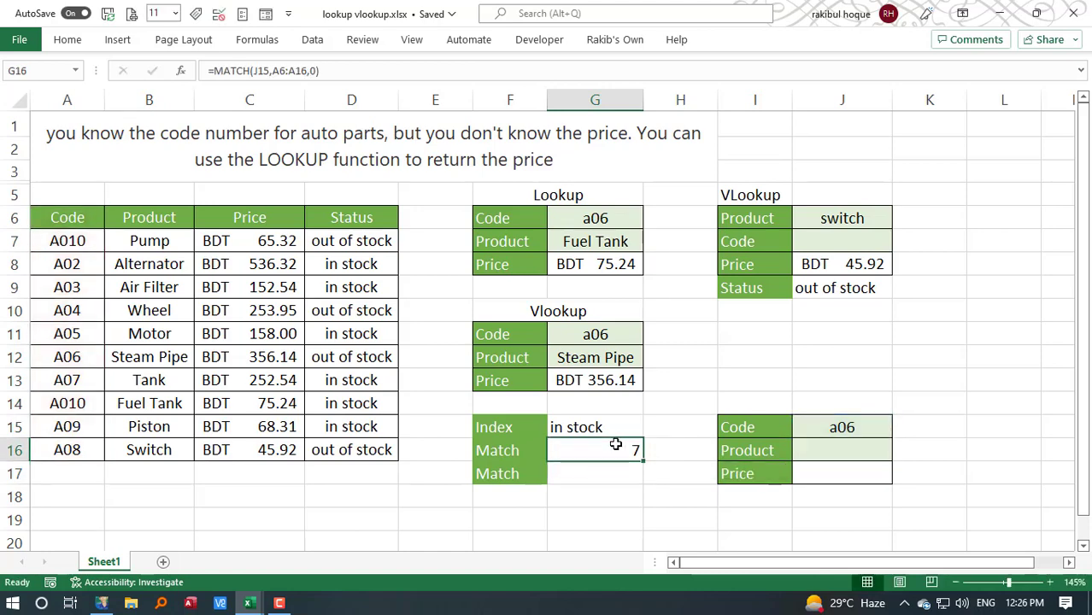
Step: Count down the Code column from header A6 to A06 in A12 and compare it with the MATCH result in G16
left_click(62, 218)
key("Return")
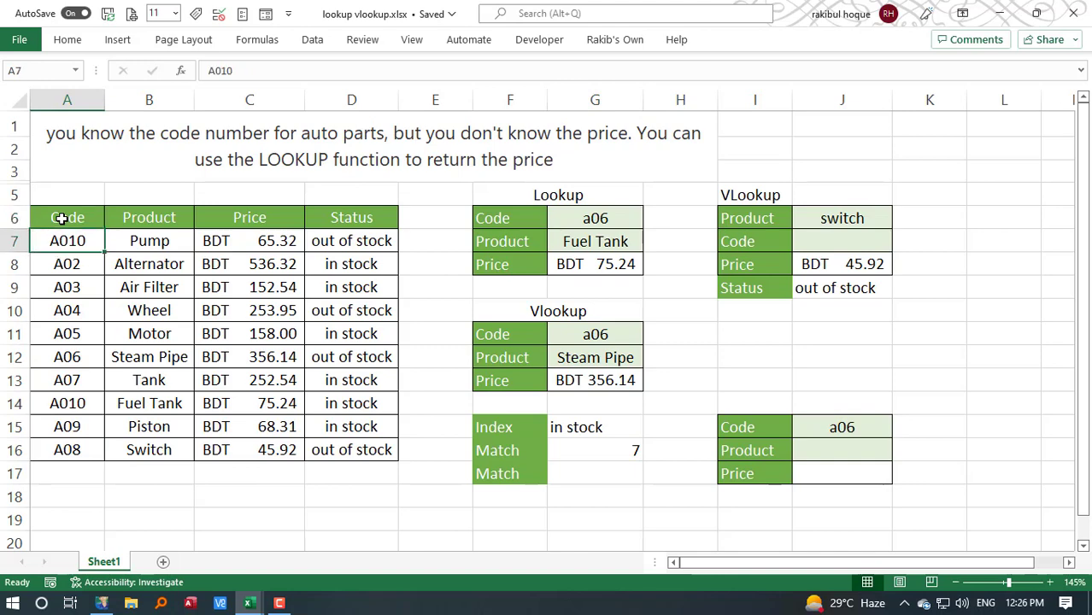
key("Return")
key("Return")
key("Return")
key("Return")
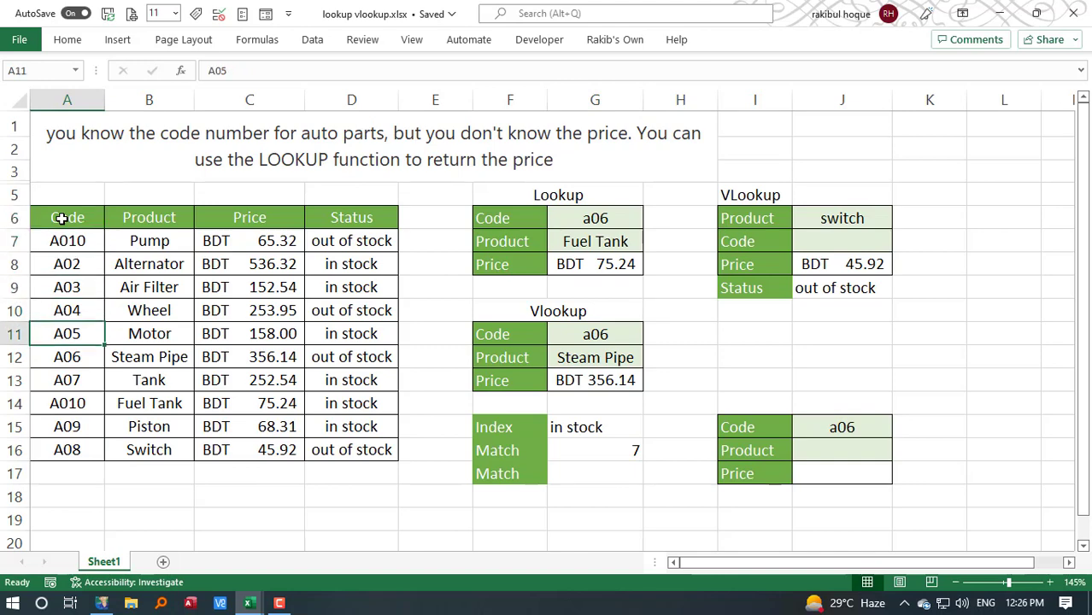
key("Return")
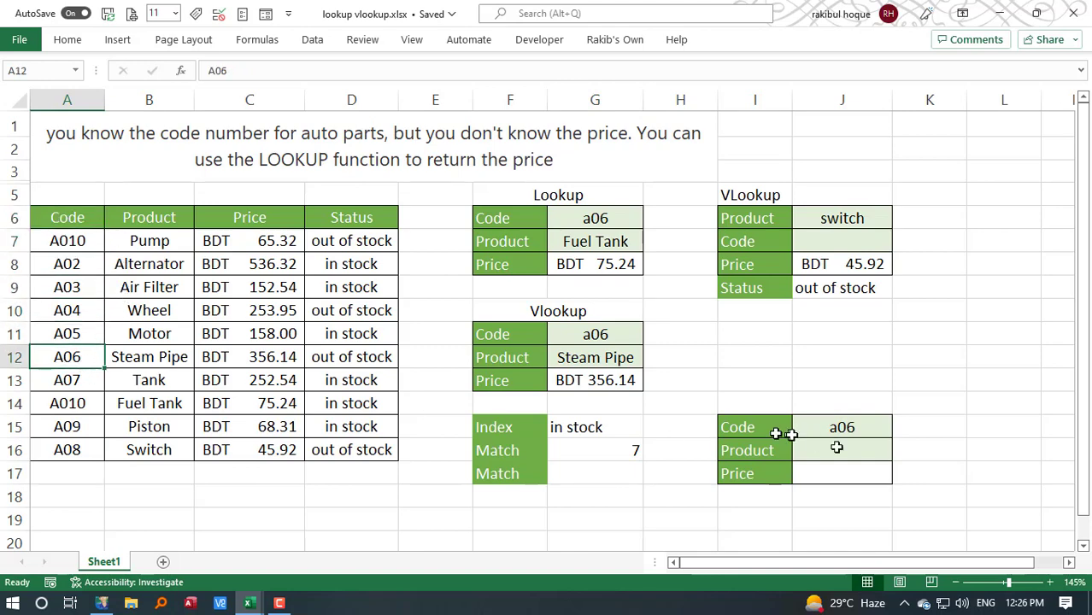
left_click(885, 430)
left_click(635, 449)
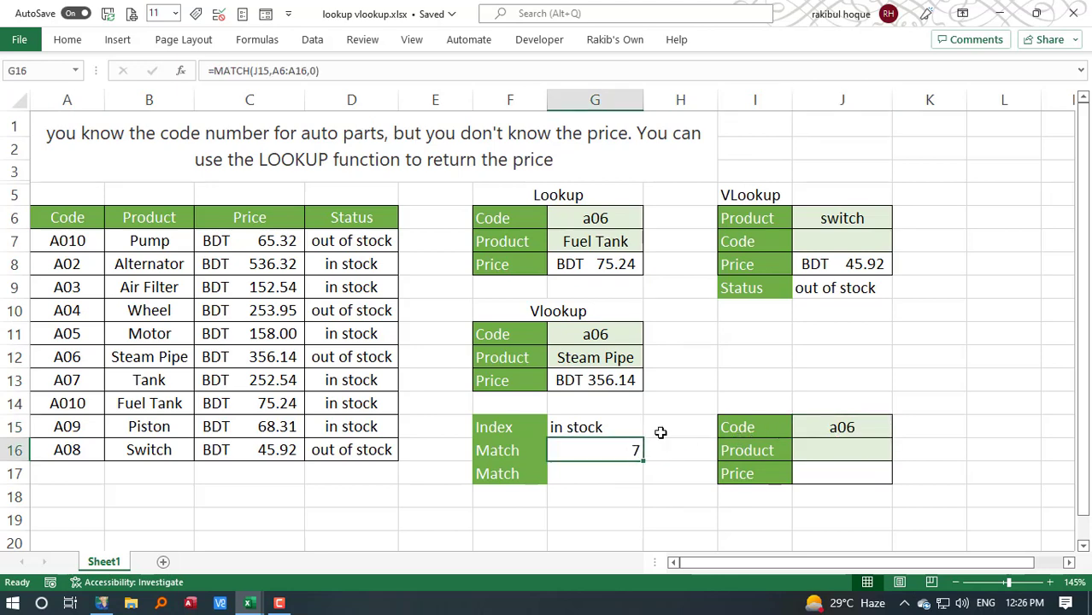
left_click(523, 441)
Step: Enter a MATCH formula in G17 that finds the label from I15 in the header row A6:D6 with match type 0
left_click(611, 475)
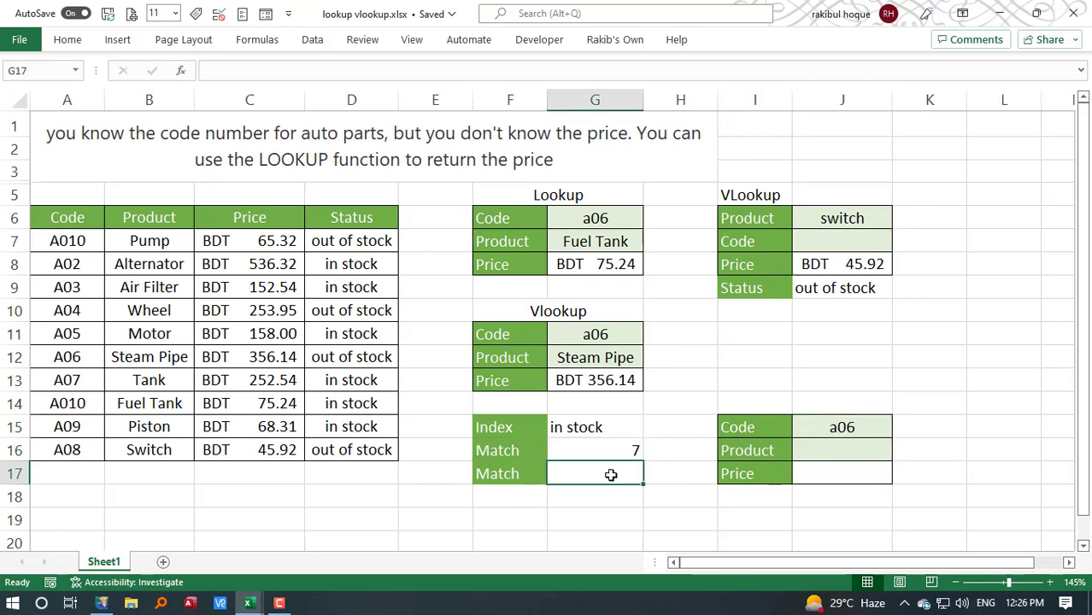
left_click(733, 429)
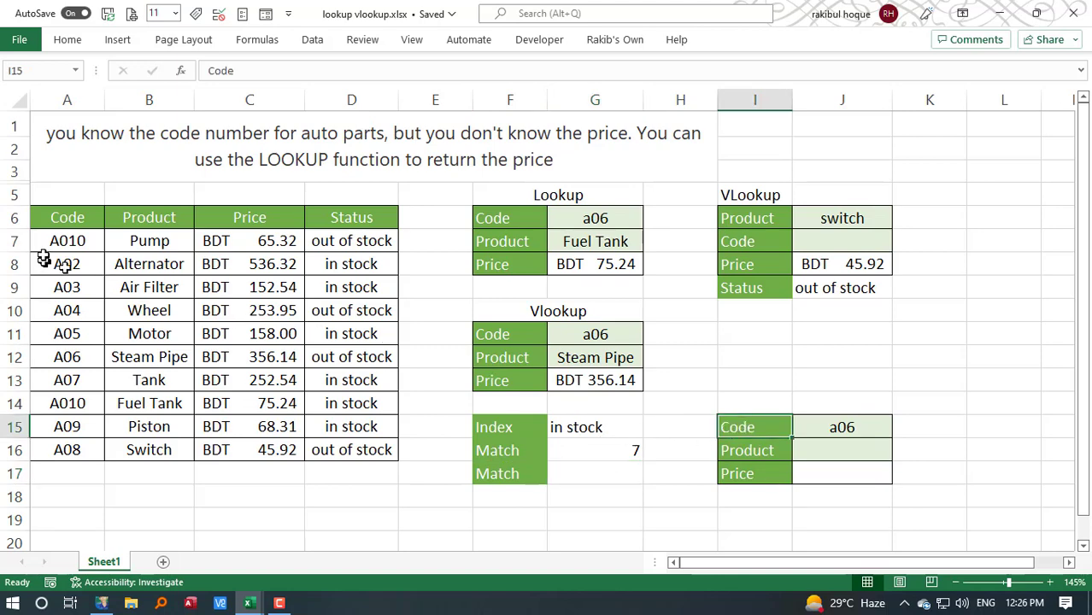
left_click_drag(77, 217, 342, 217)
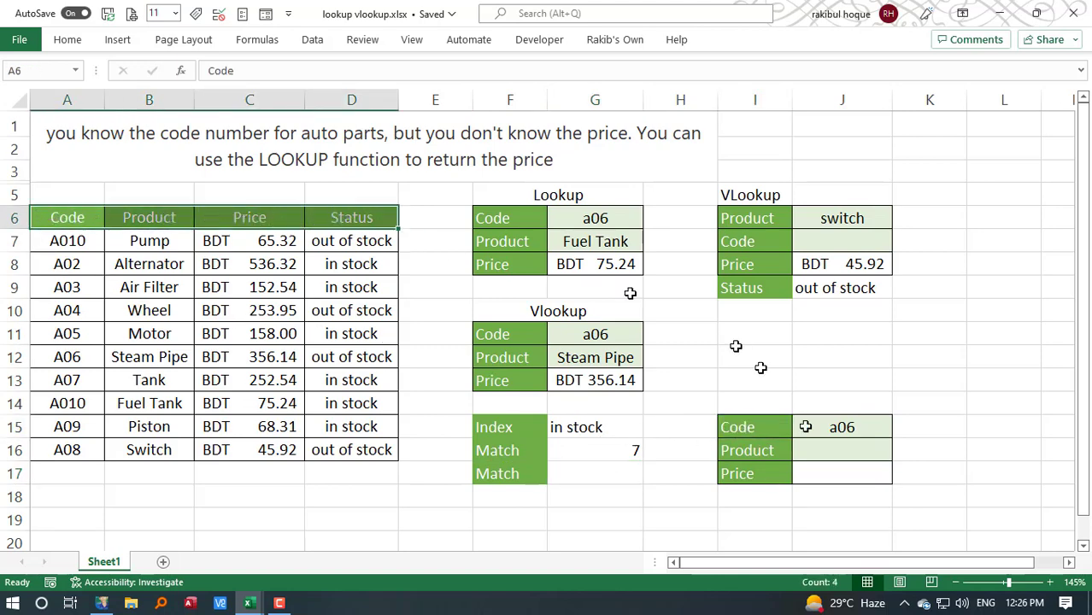
left_click(621, 474)
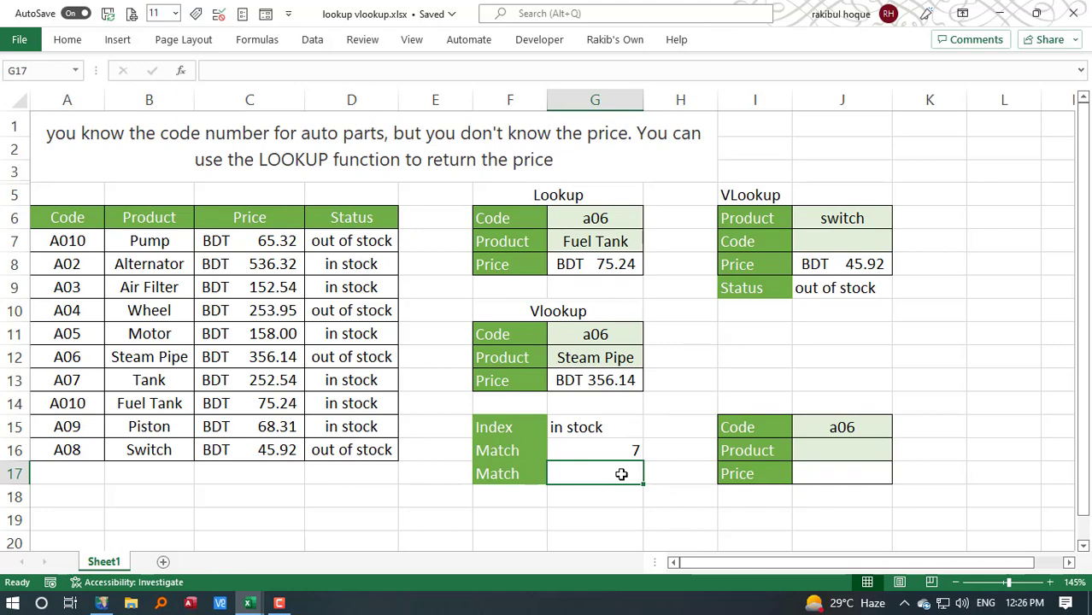
type("=match(")
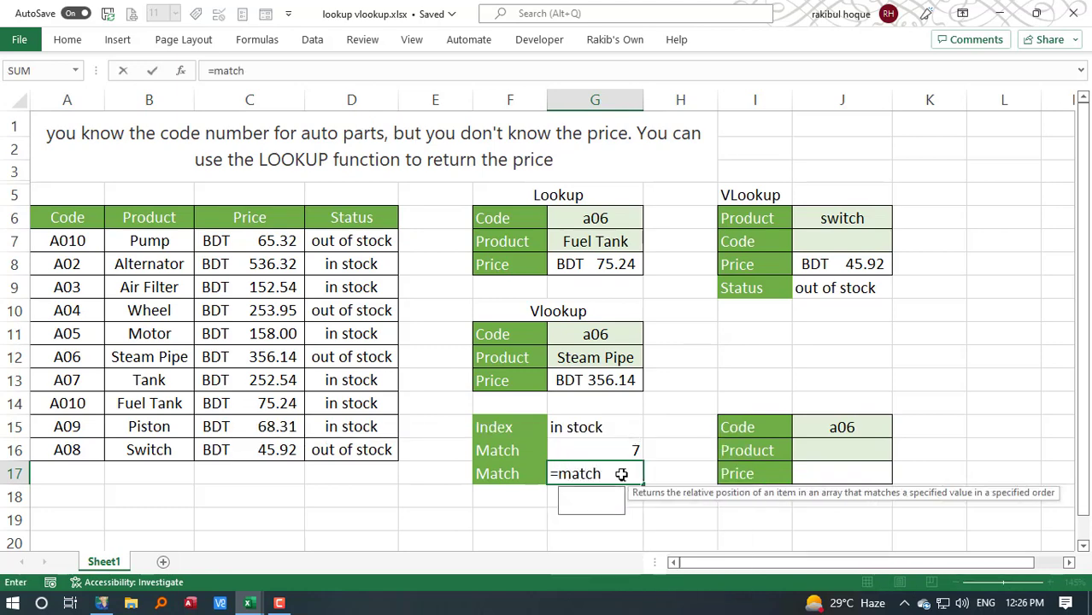
left_click(745, 424)
type(",")
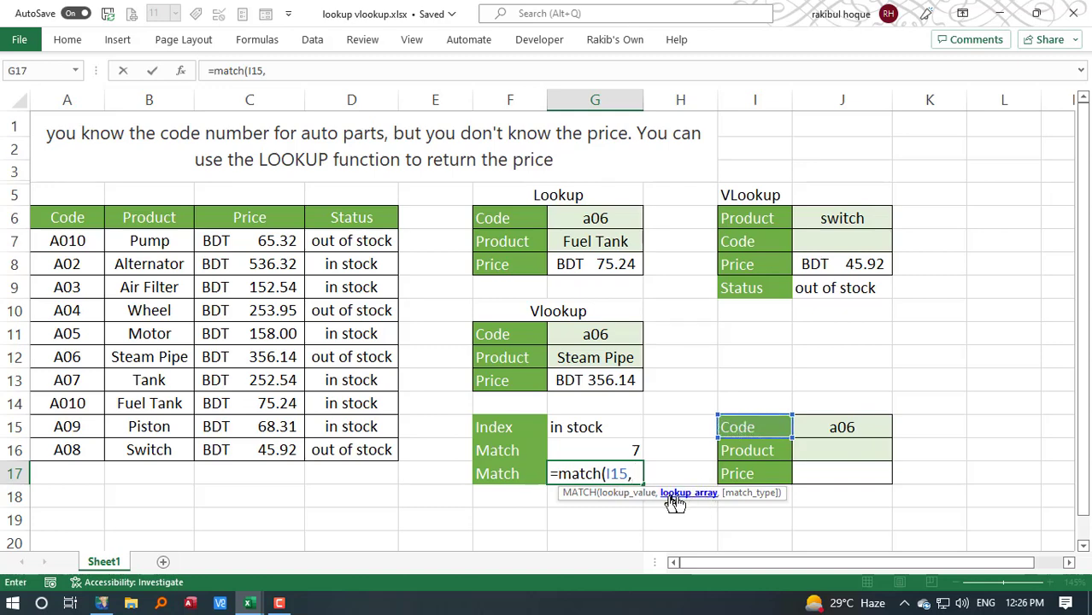
left_click_drag(75, 218, 343, 218)
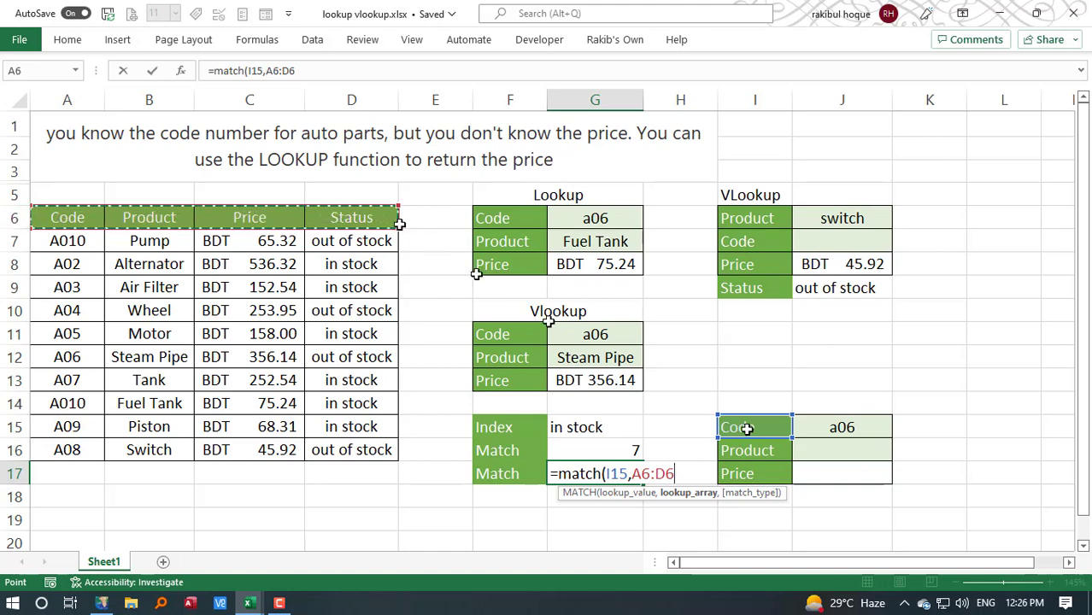
type(",")
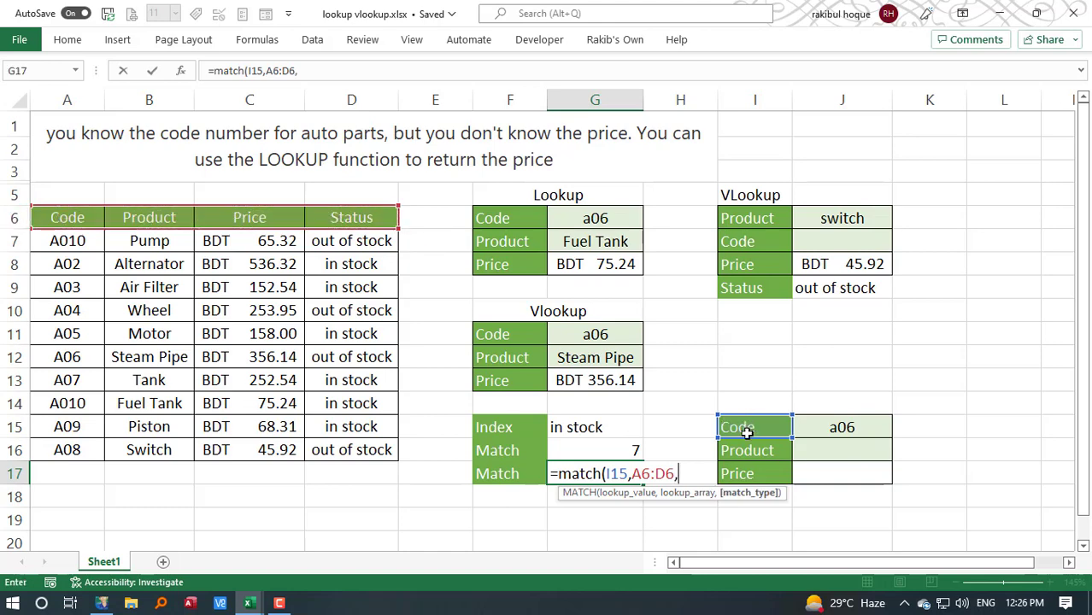
type("0")
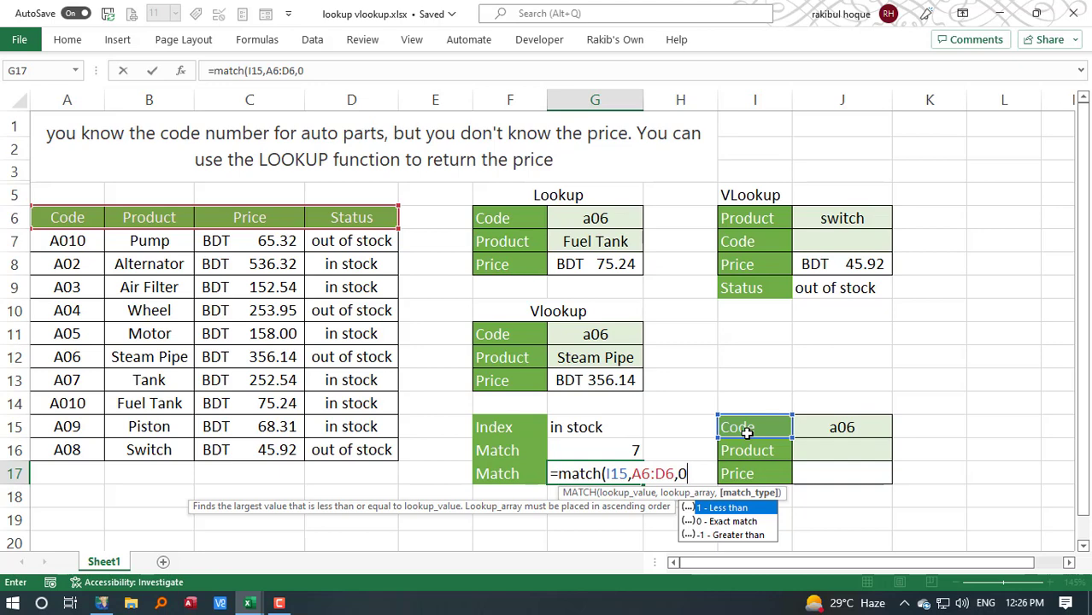
type(")")
key("Return")
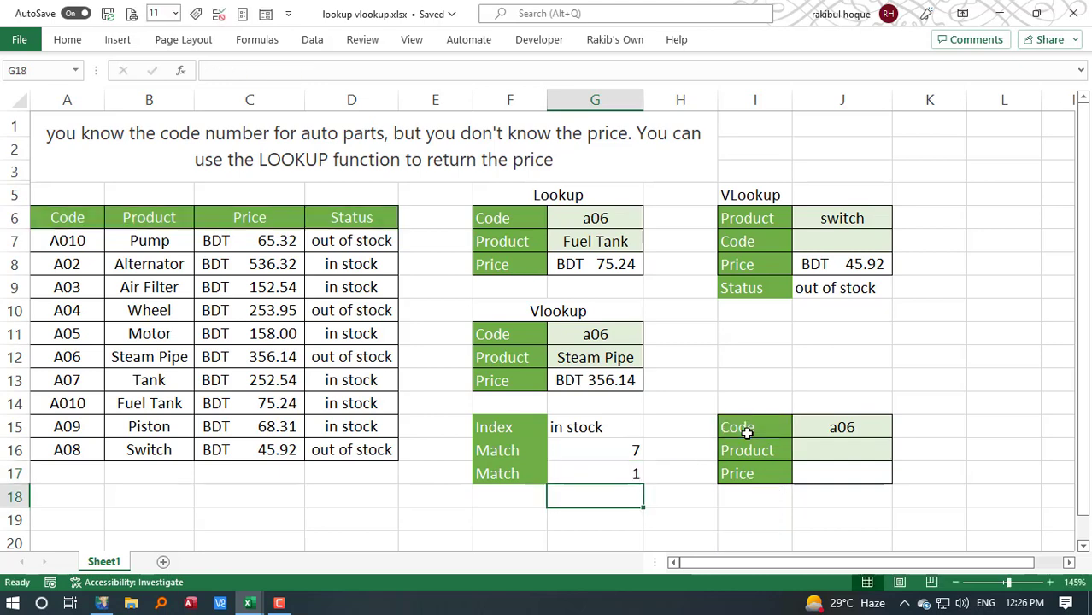
Step: Compare the code in J15 with the Code header and the A06 row of the parts table
left_click(839, 427)
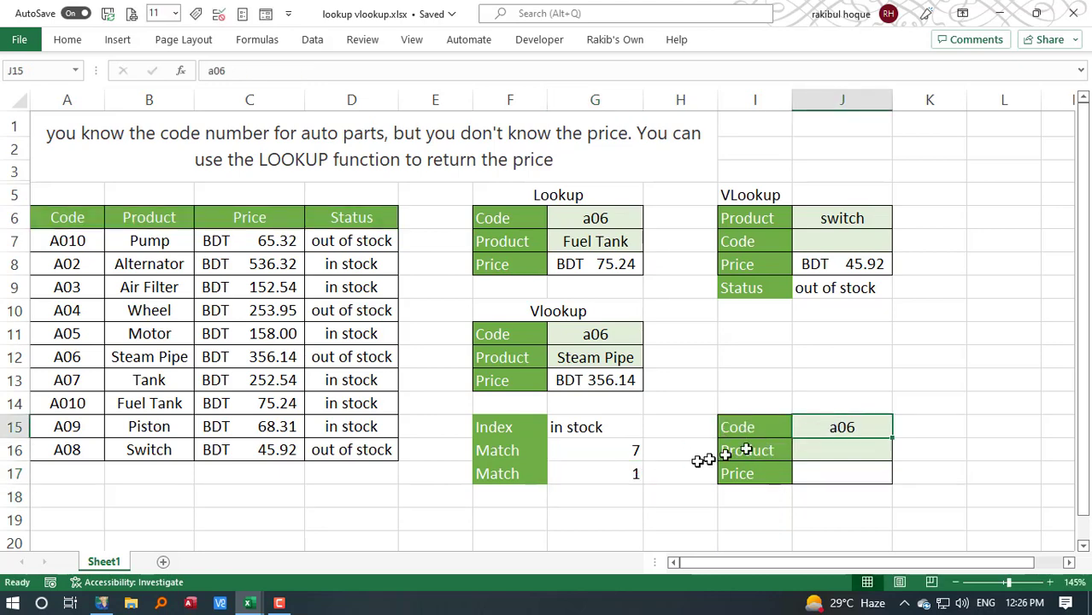
left_click(66, 218)
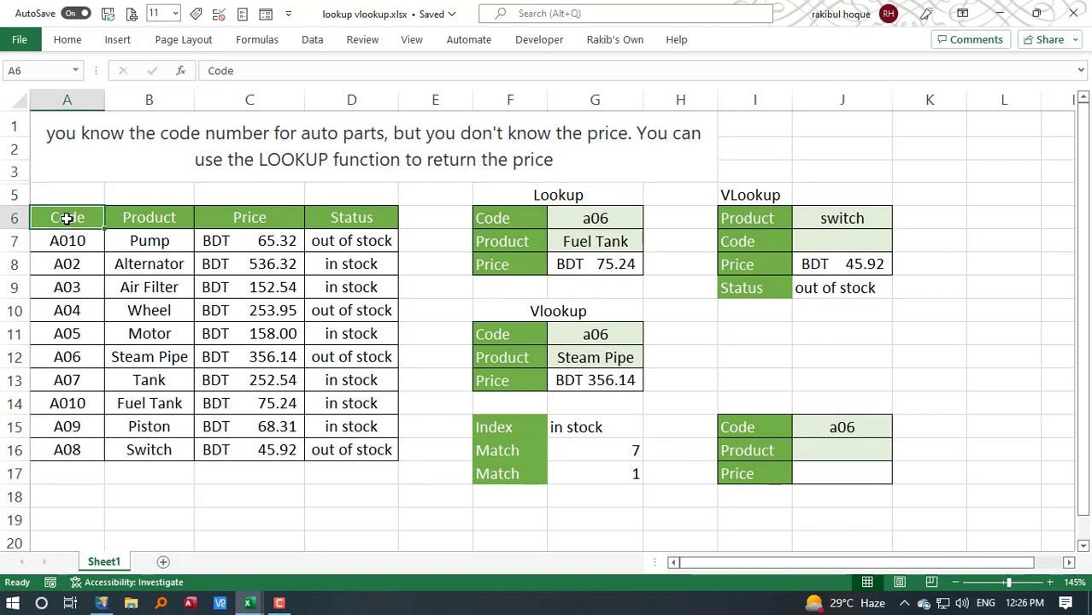
left_click(72, 357)
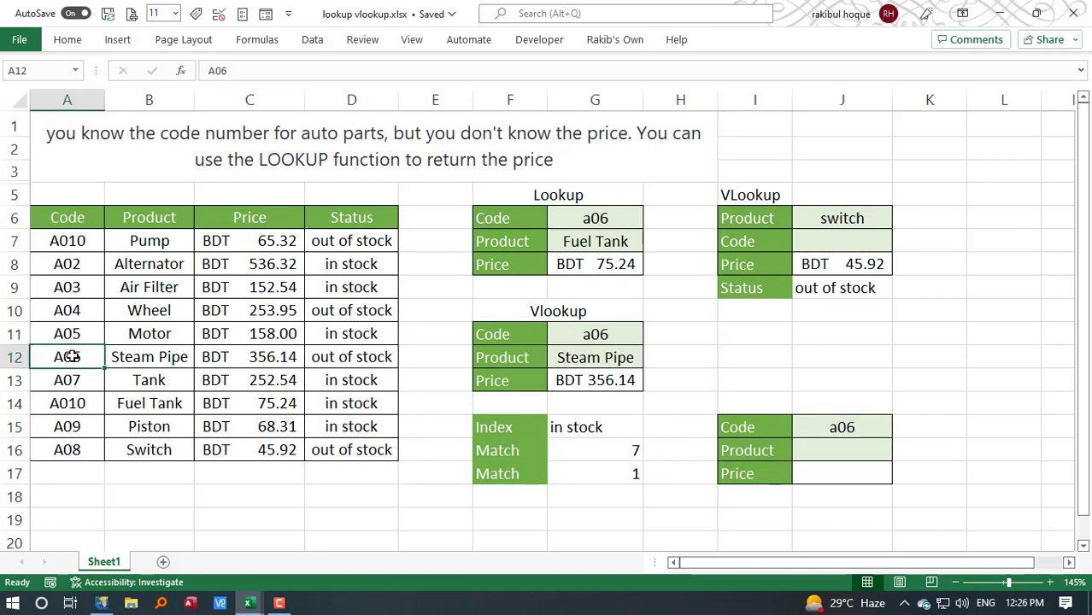
left_click(844, 428)
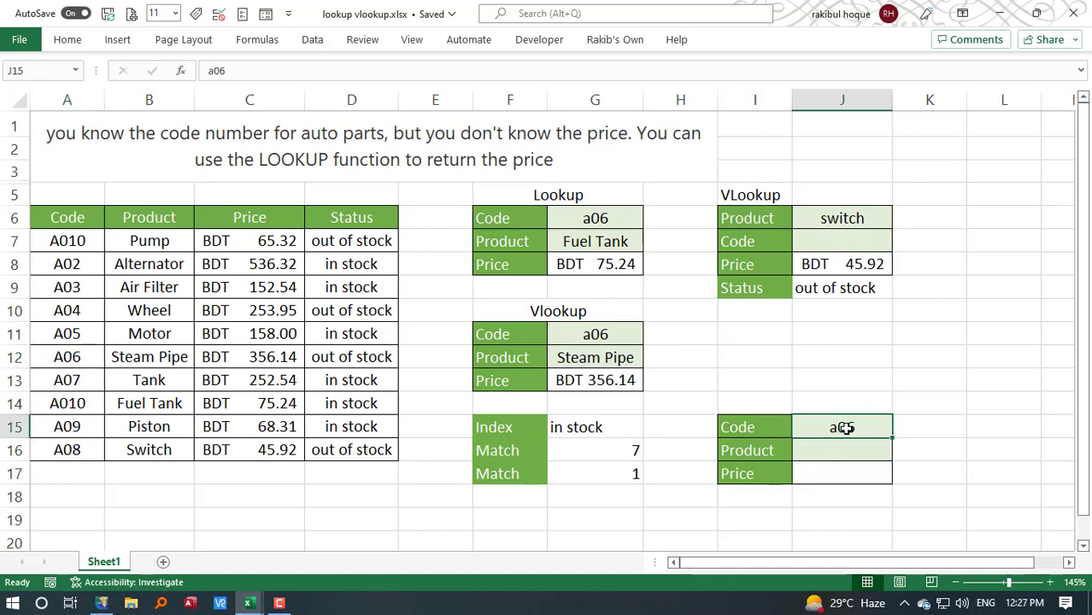
left_click(752, 458)
Step: Change the lookup value of the MATCH formula in G17 to the Product label in I16
left_click(602, 472)
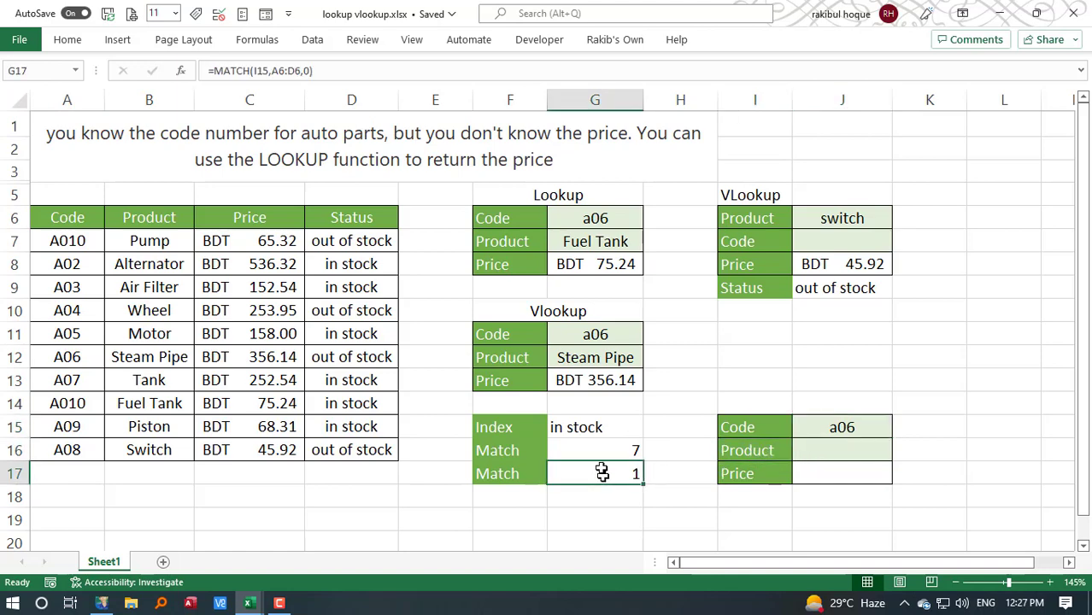
left_click(295, 72)
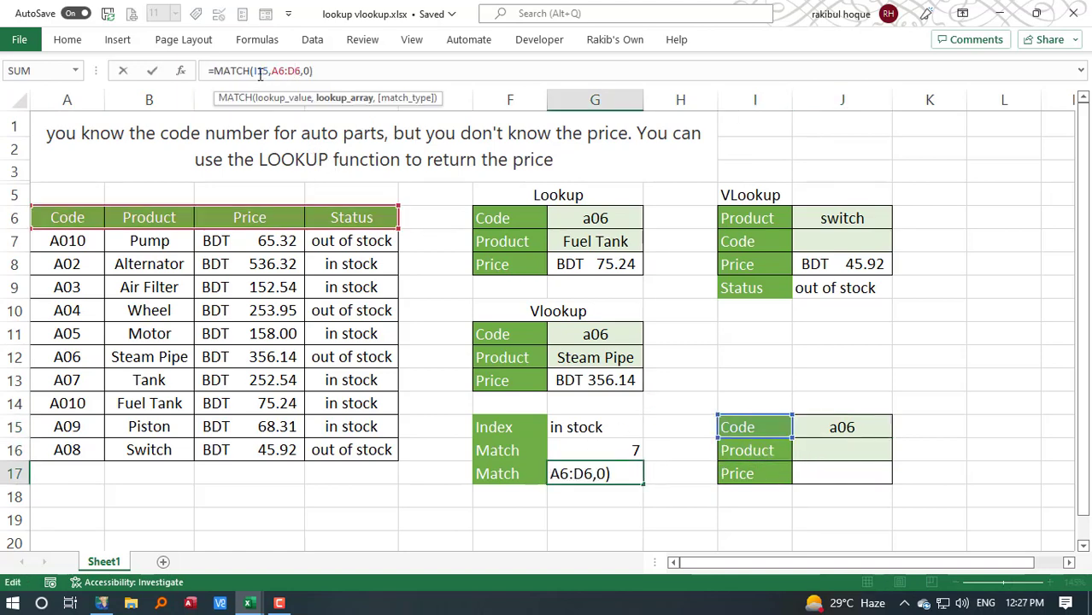
double_click(260, 71)
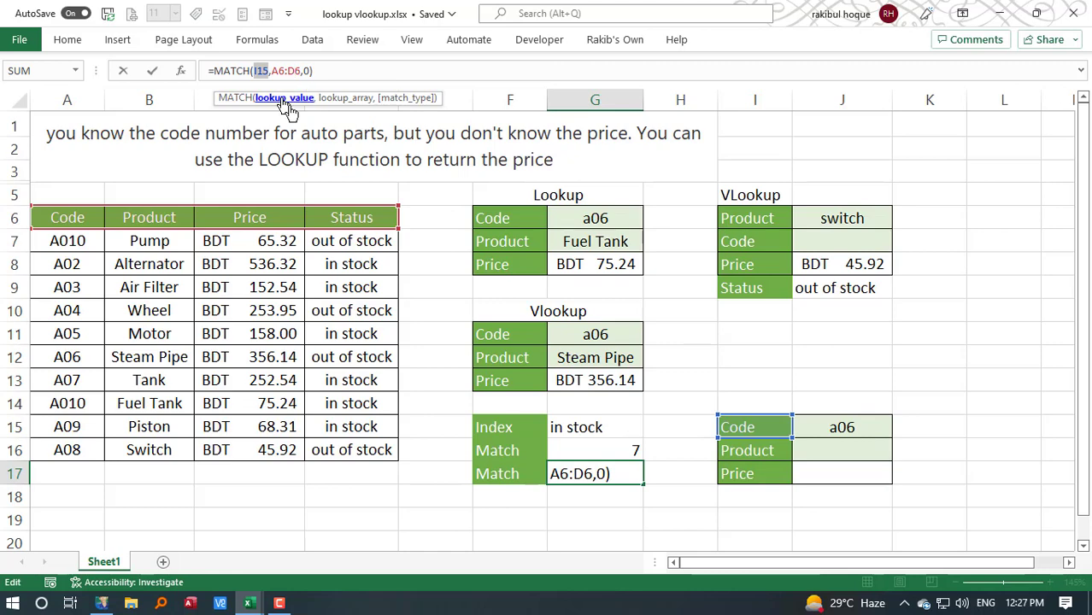
left_click(751, 452)
key("Return")
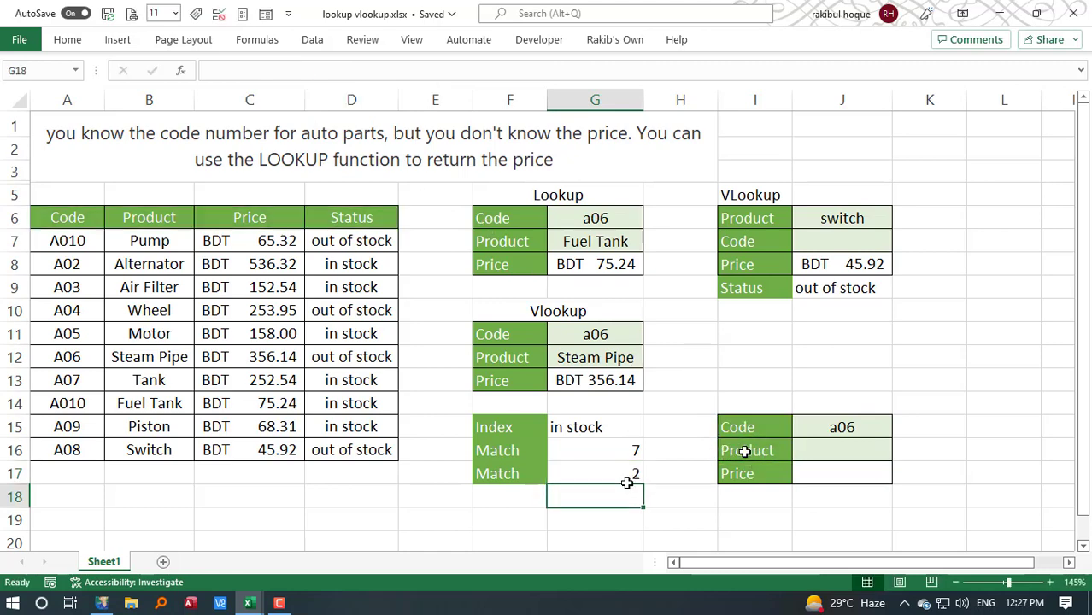
Step: Compare the Product header in B6 and the code in J15 with the product in the A06 row
left_click(137, 218)
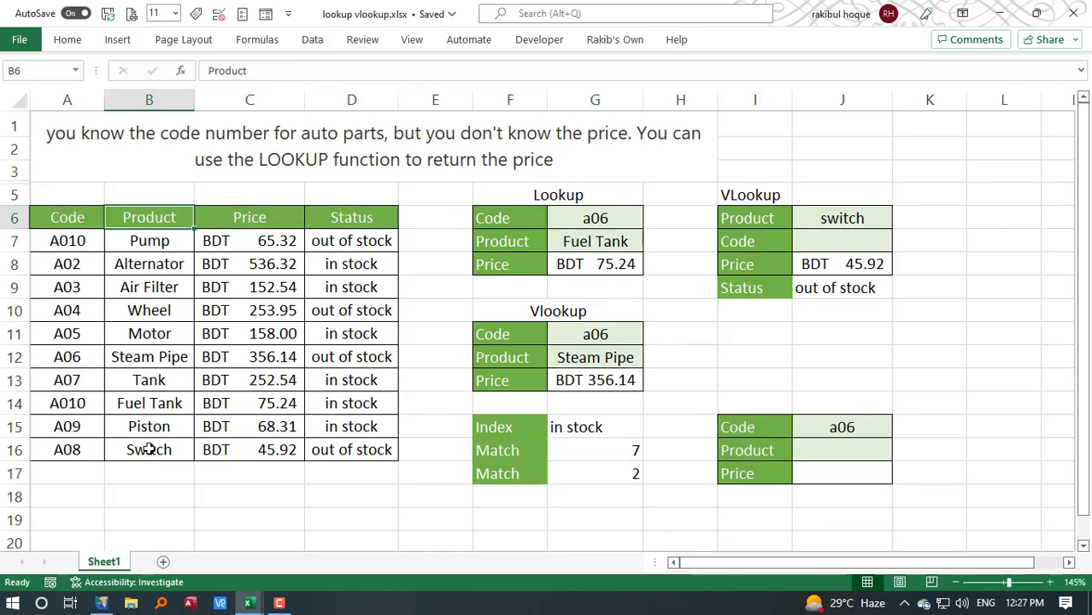
left_click(833, 427)
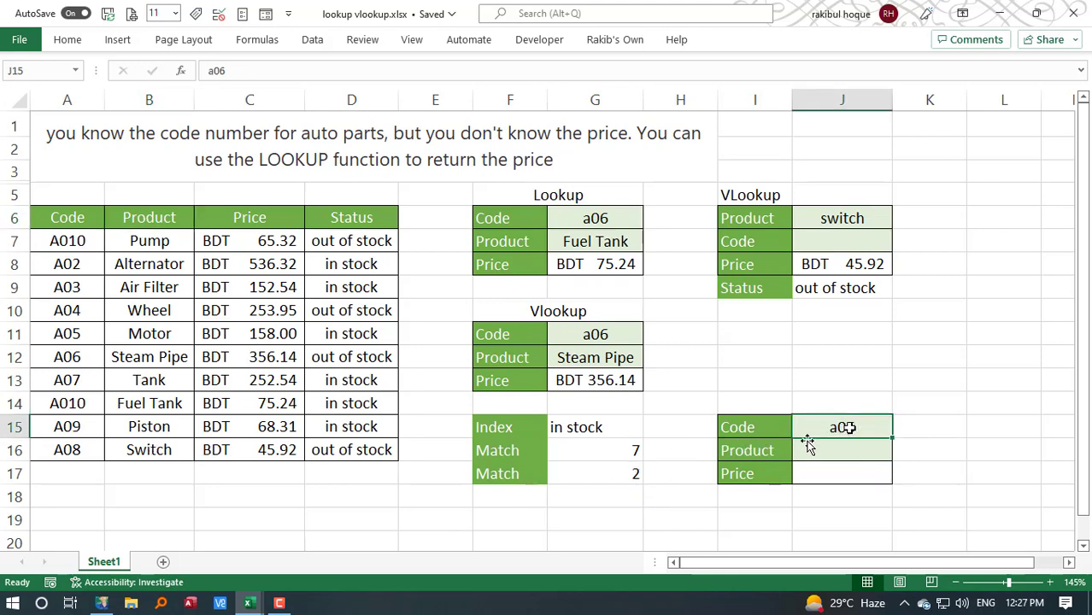
left_click(141, 355)
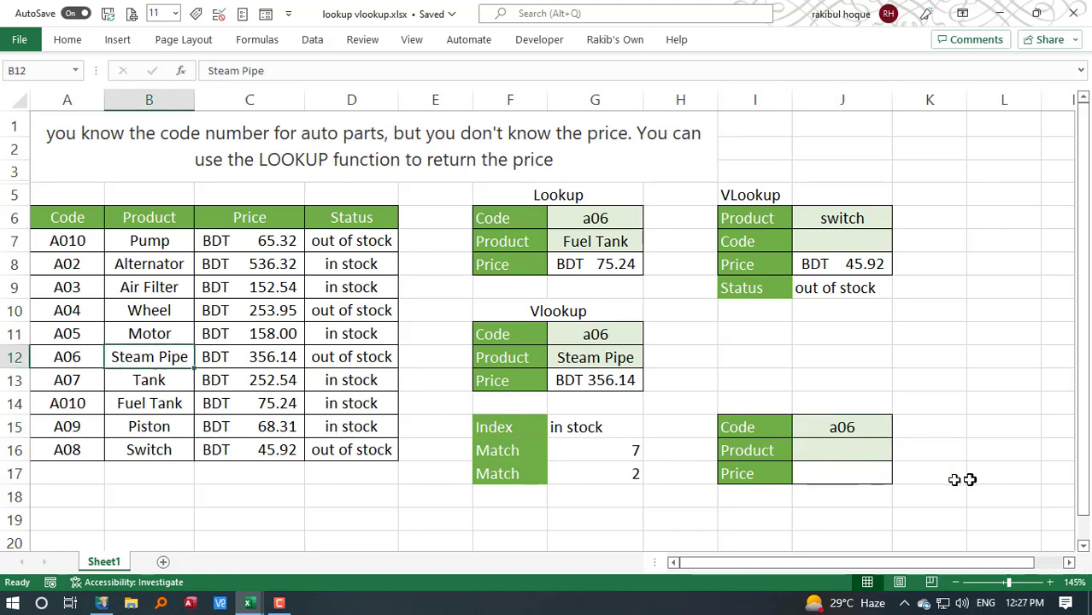
Step: Enter an INDEX formula in J16 for row 7, column 2 of A6:D16, and check its result against B12
left_click(855, 450)
type("=")
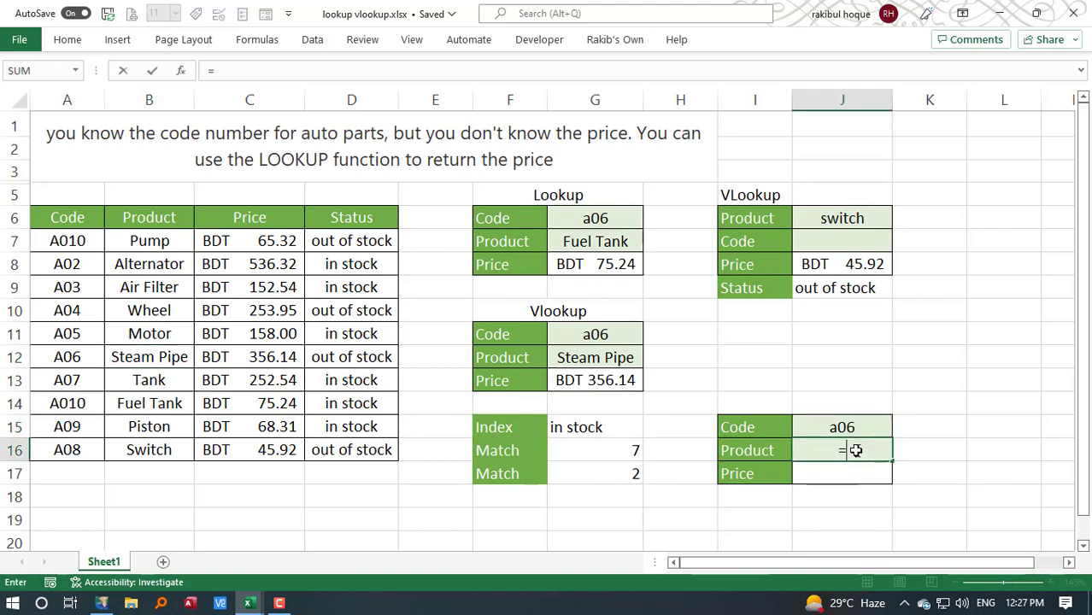
type("index")
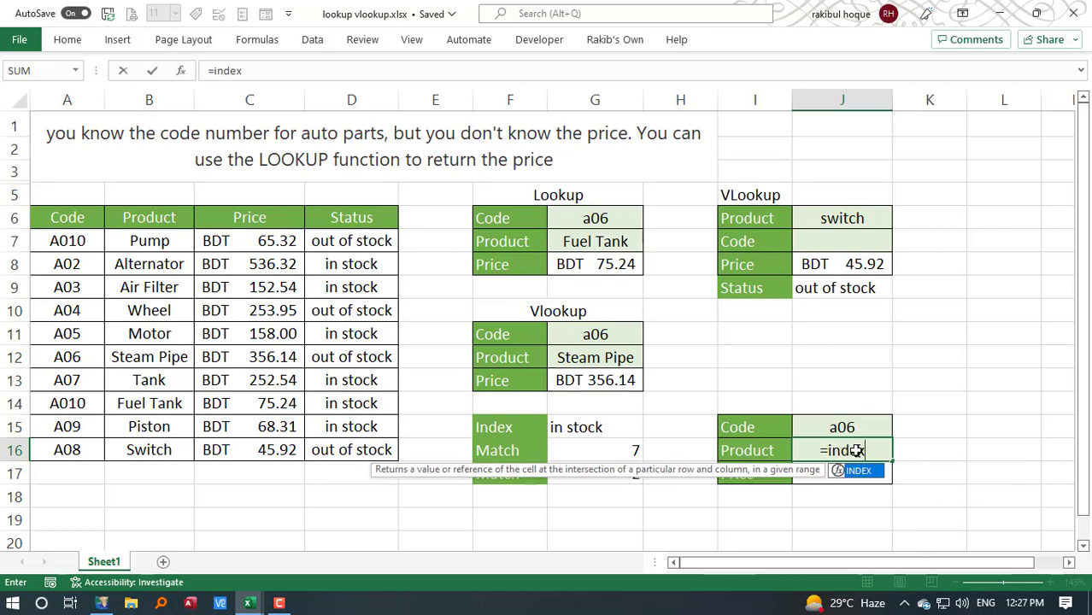
type("(")
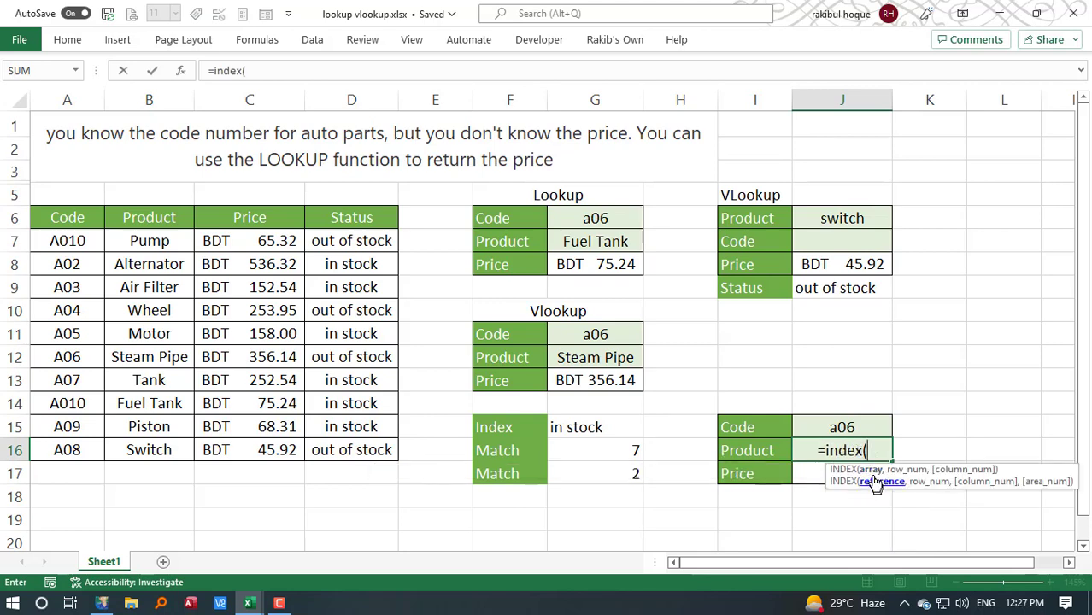
left_click(65, 217)
left_click_drag(66, 217, 348, 445)
type(",")
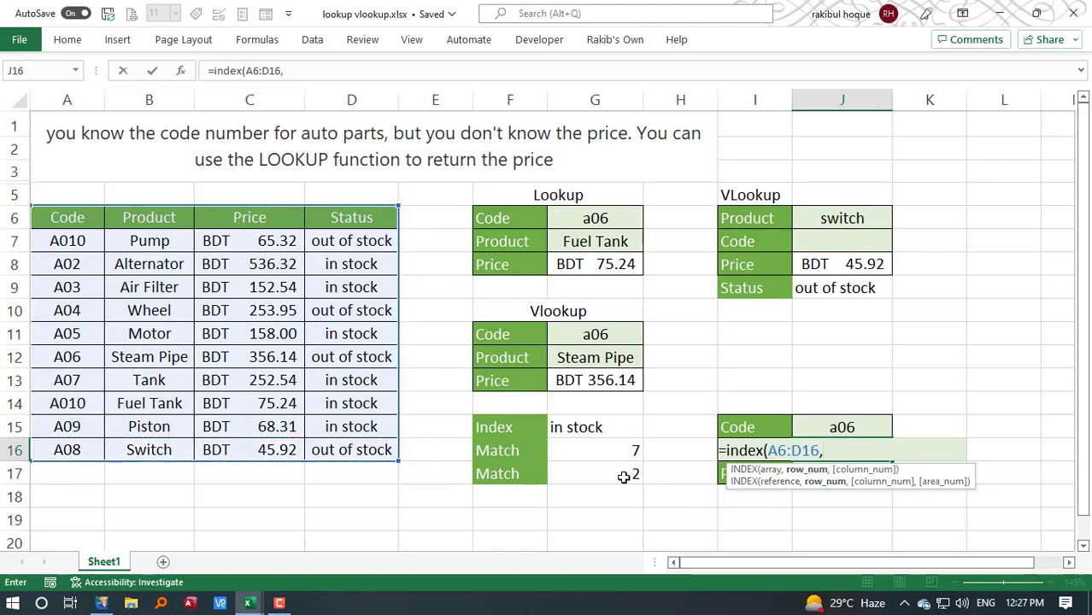
type("7,2")
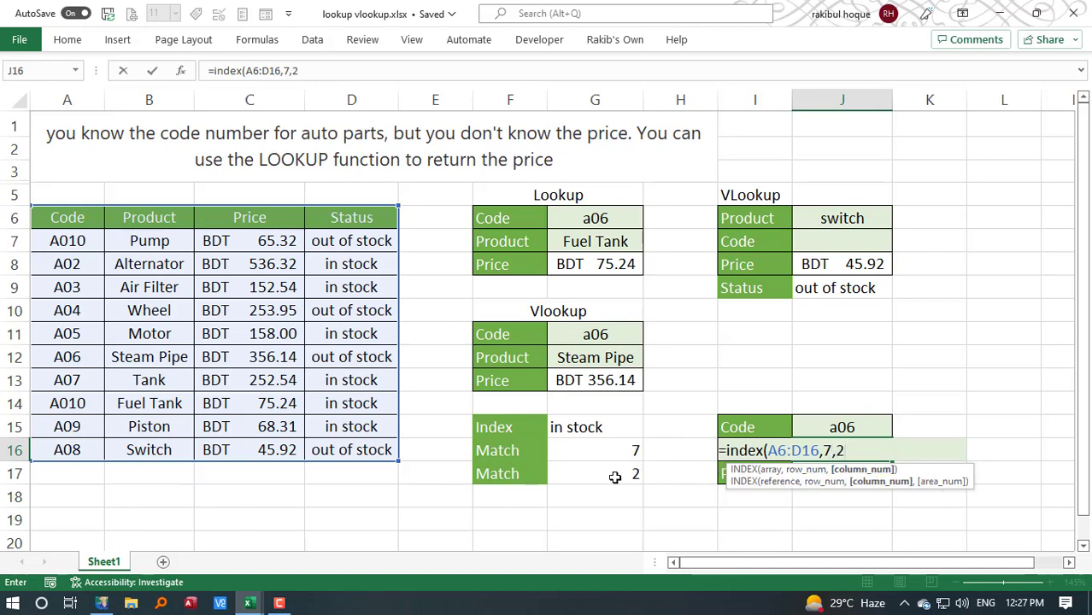
key("Return")
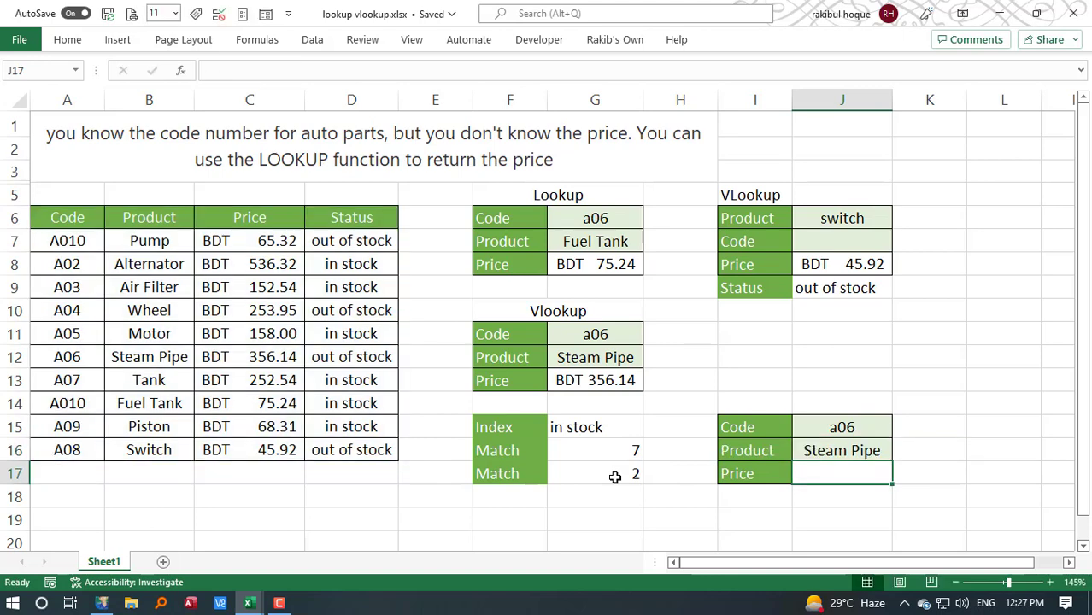
left_click(863, 451)
left_click(165, 358)
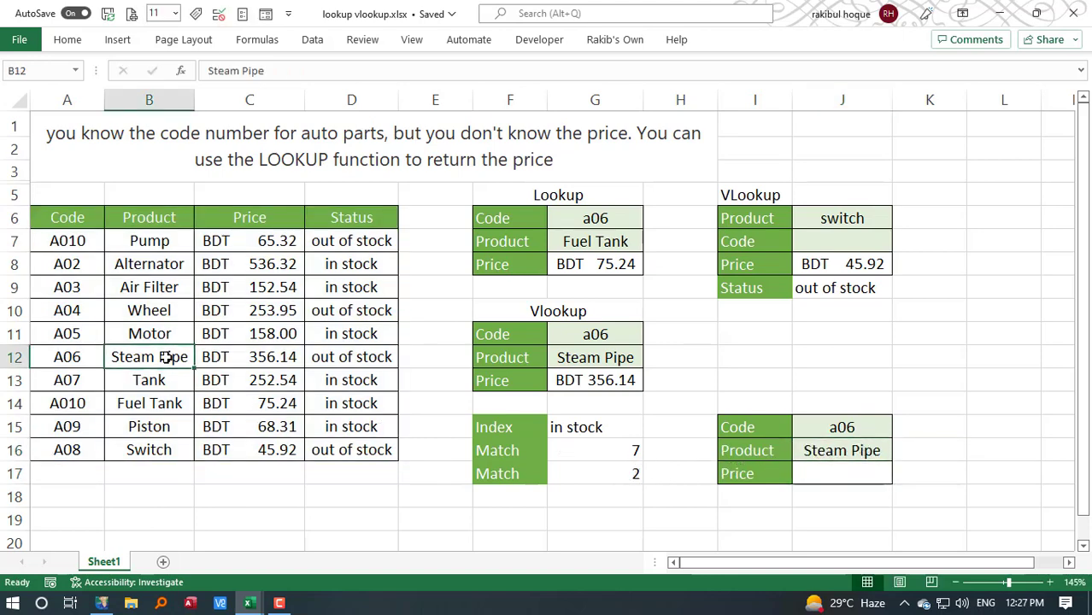
Step: Replace the row number in J16's INDEX formula with MATCH(J15,A6:A16,0), keeping 2 as the column number
double_click(816, 451)
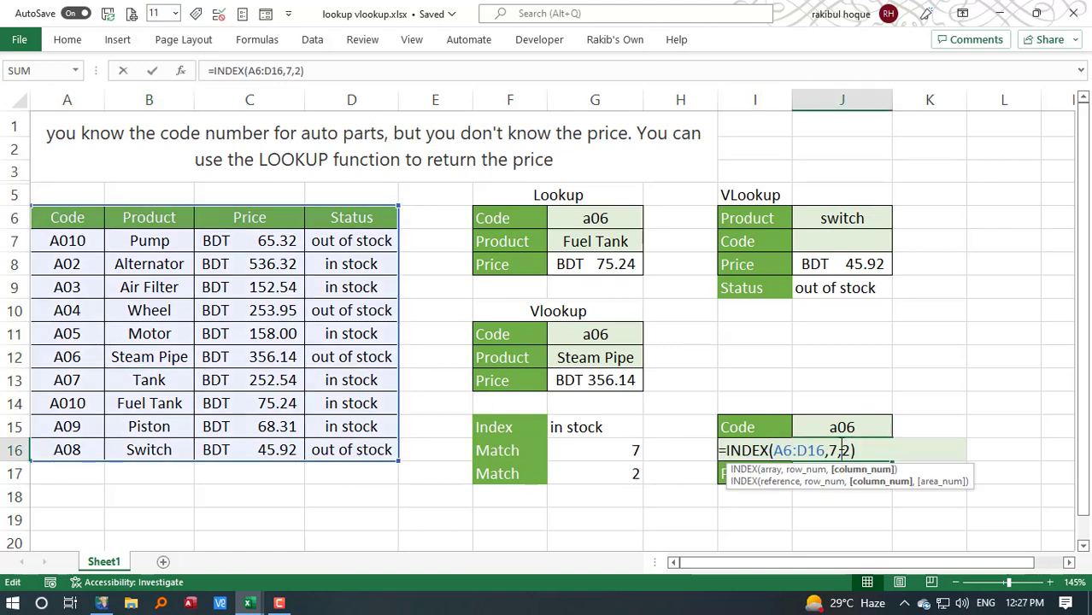
left_click(838, 450)
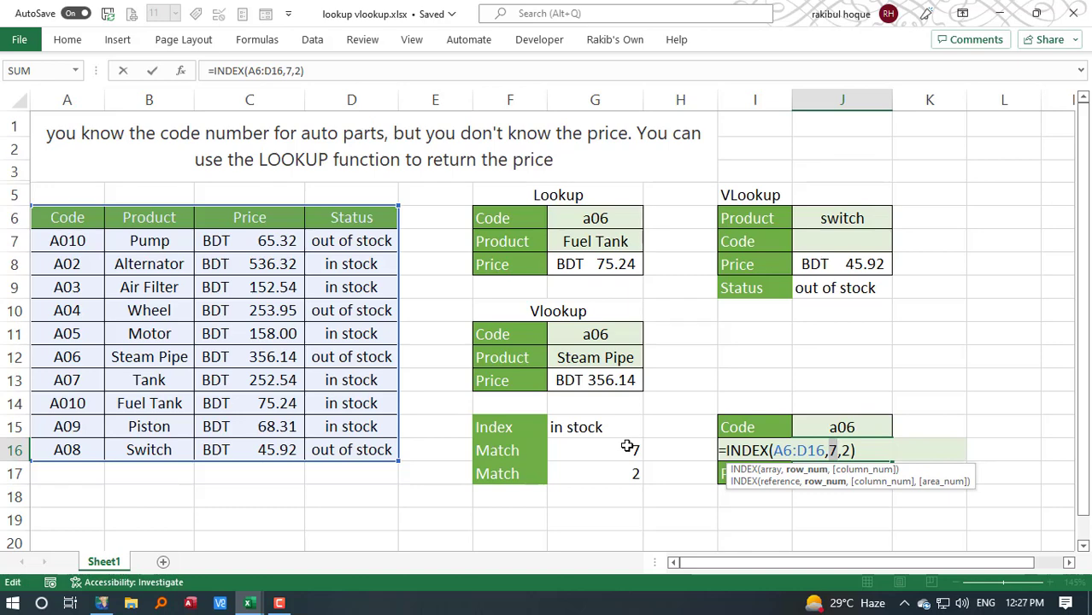
type("match(")
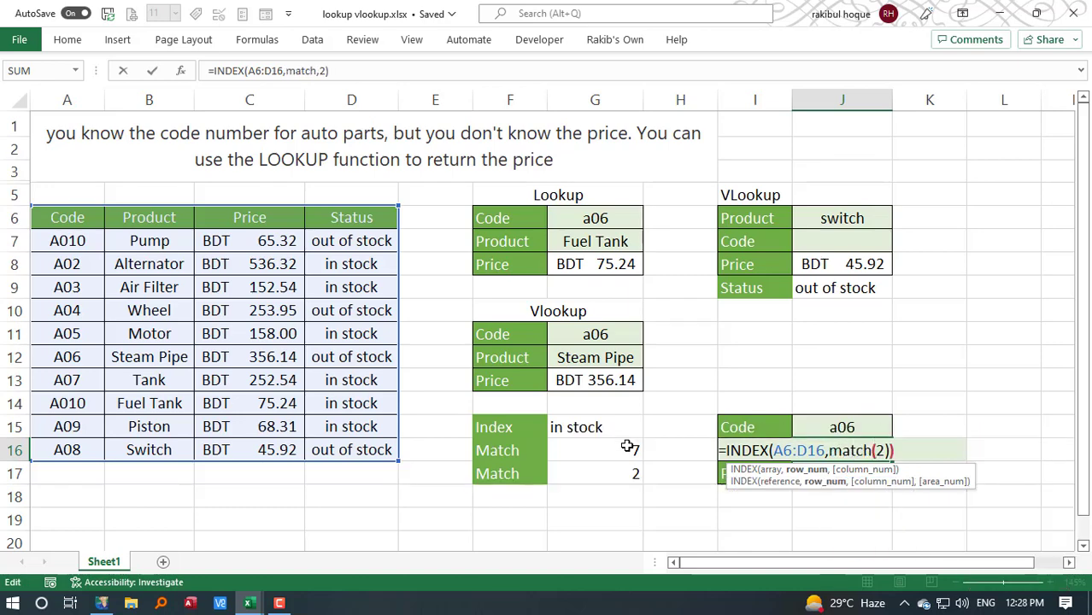
type(",")
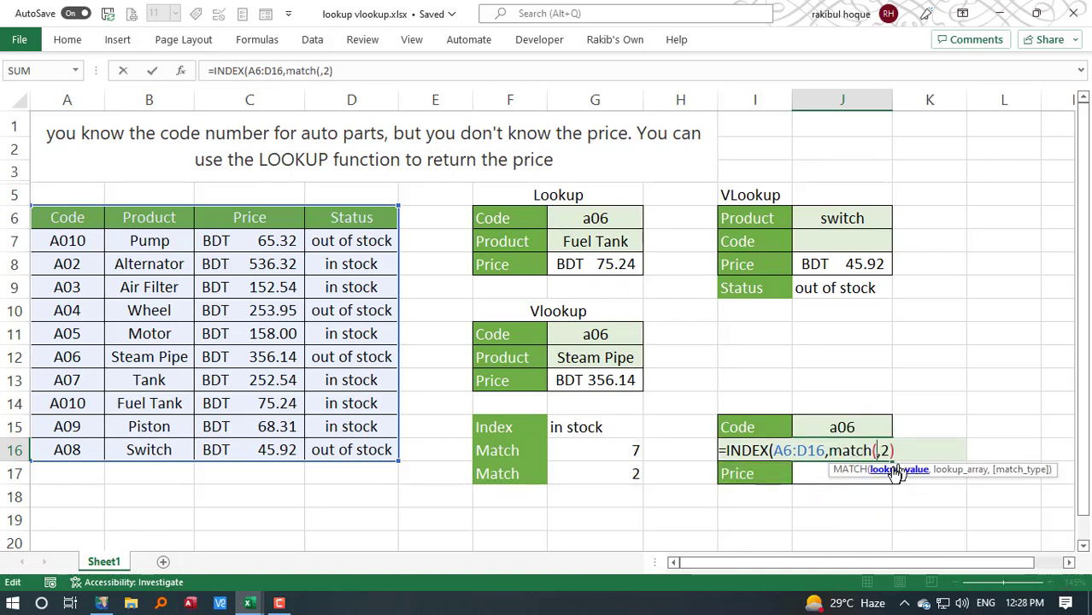
left_click(836, 427)
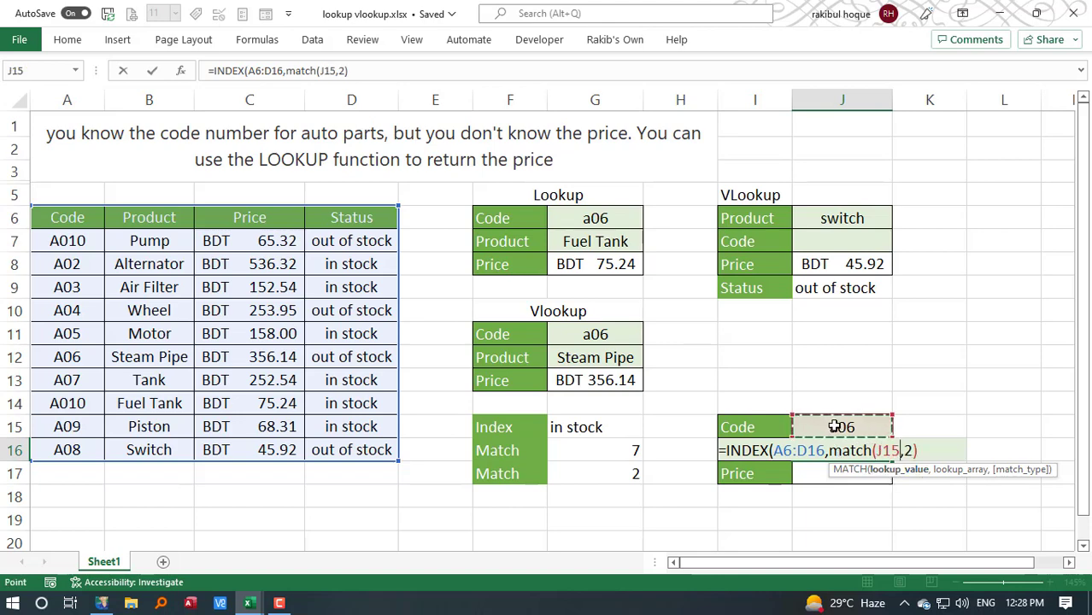
type(",")
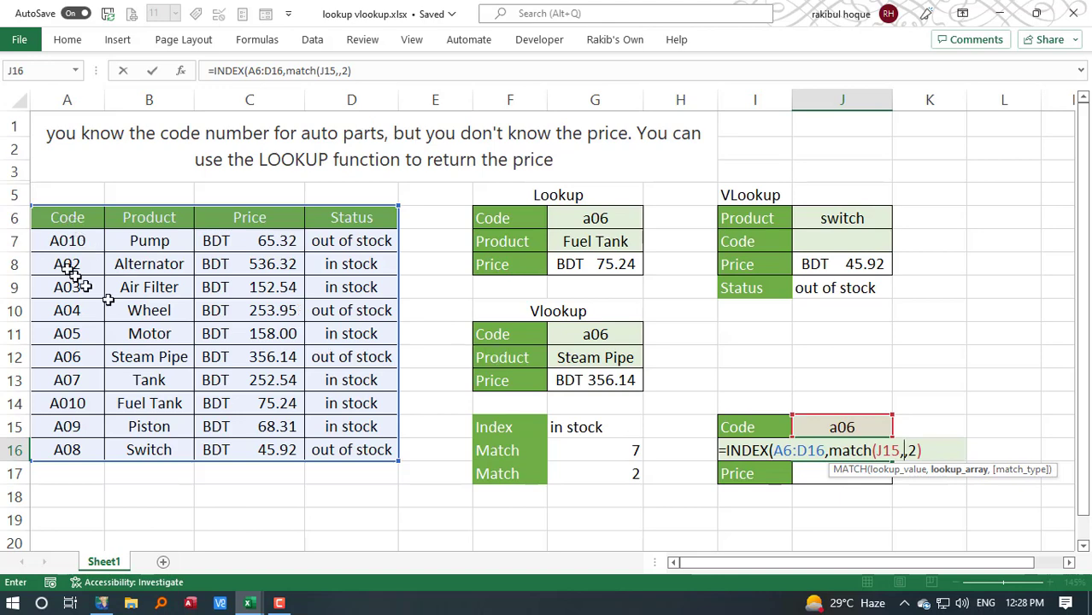
left_click(66, 219)
left_click_drag(67, 219, 58, 445)
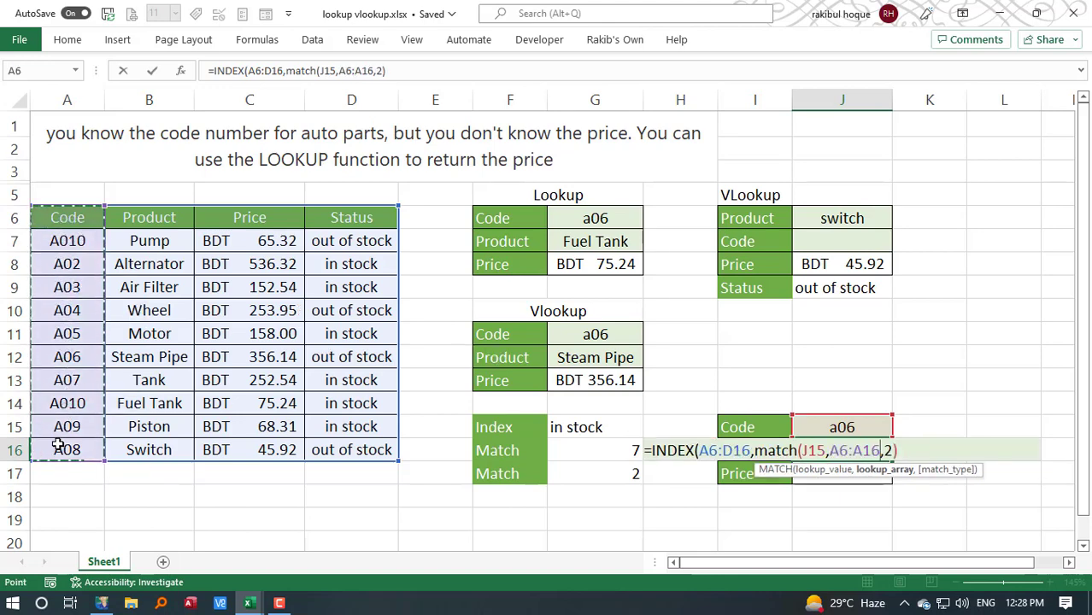
type(",")
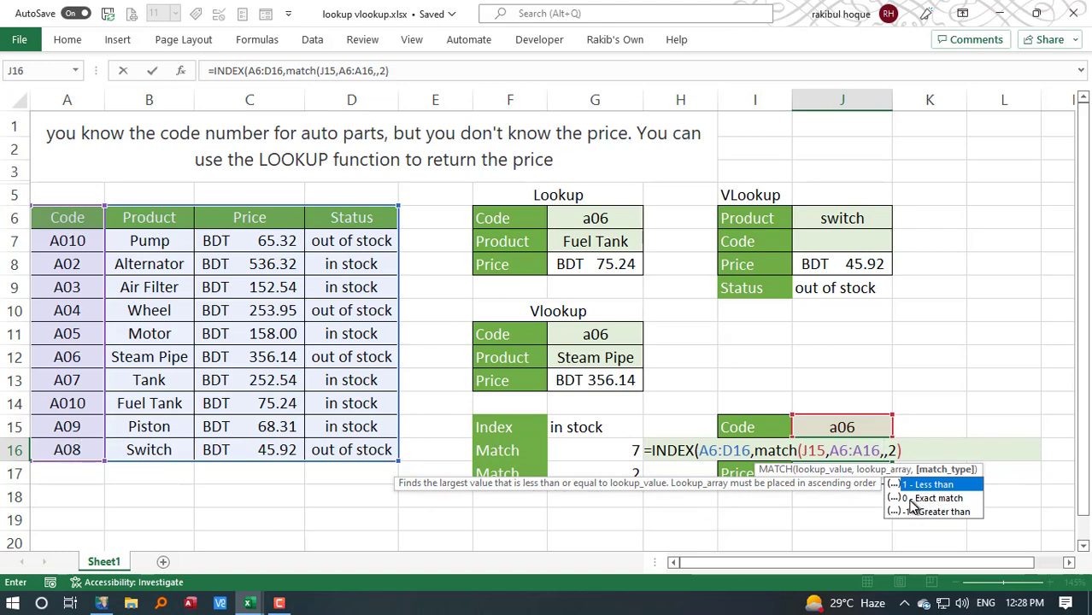
type("0)")
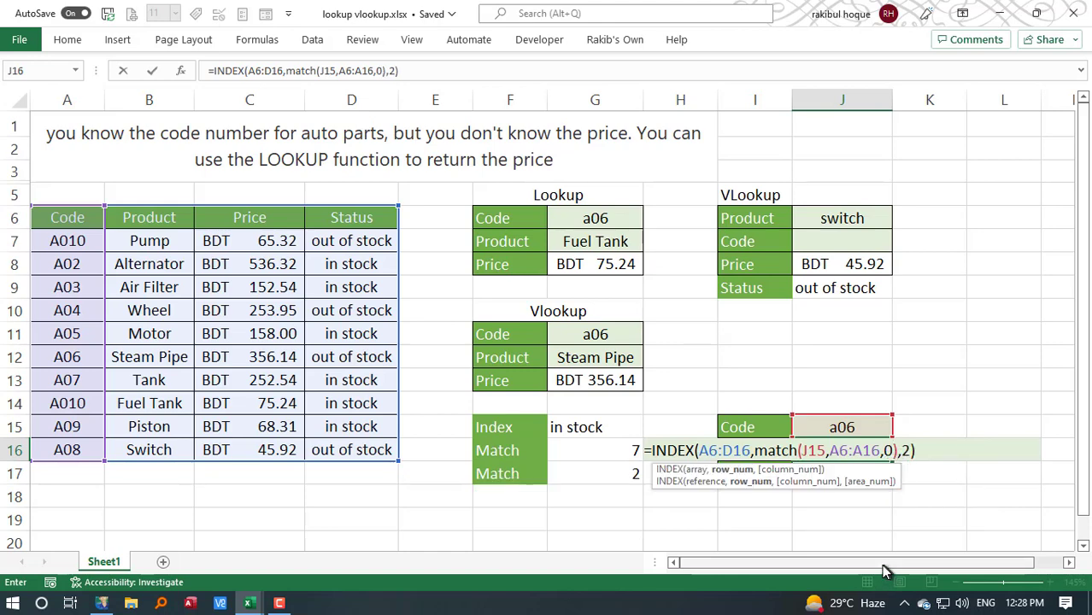
left_click(735, 471)
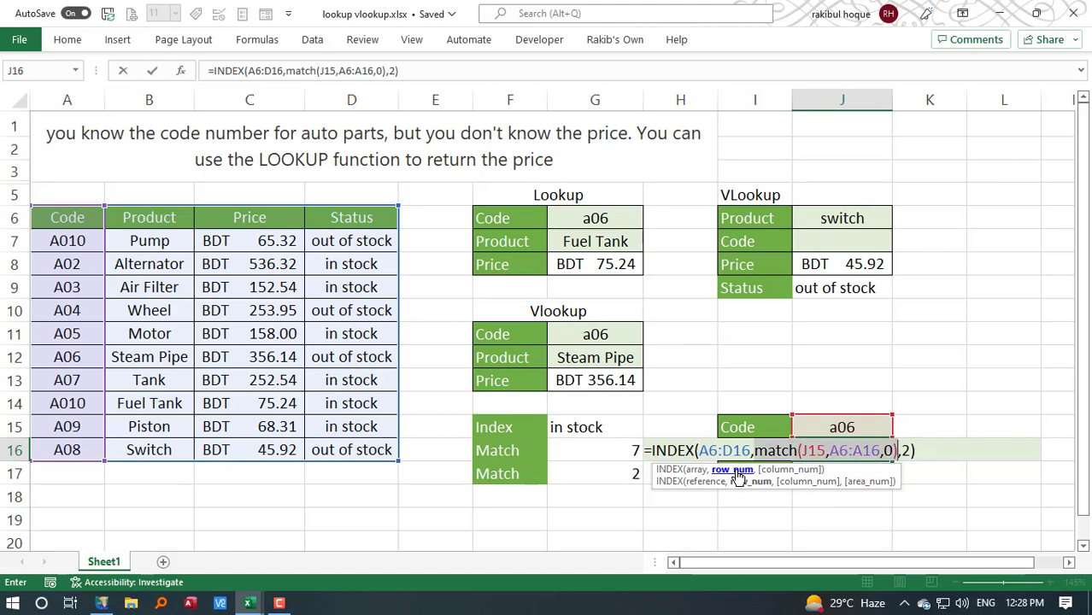
left_click_drag(903, 452, 911, 452)
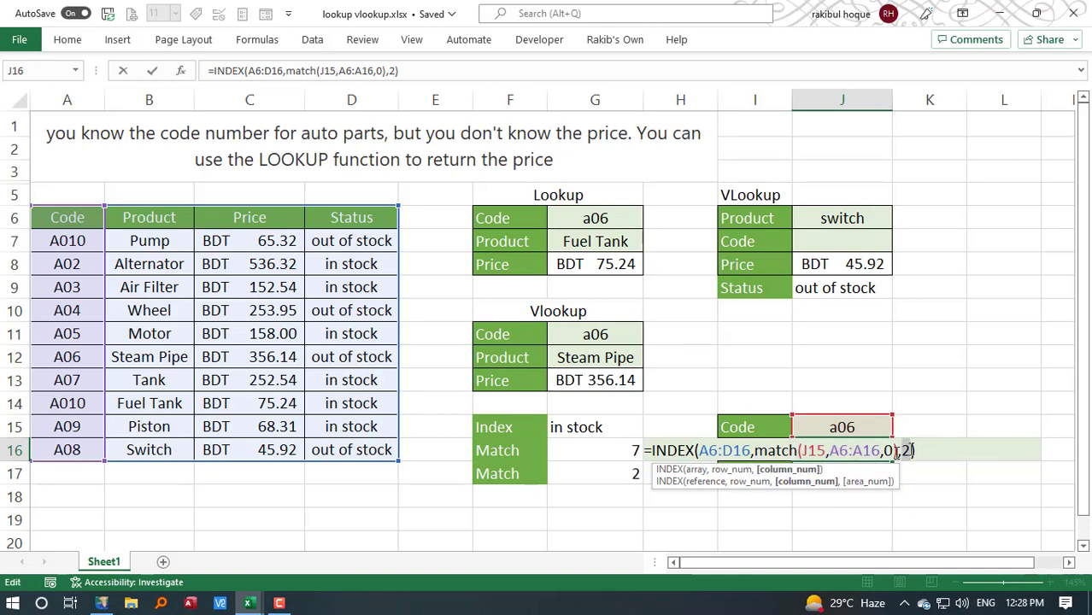
key("Return")
Step: Examine the nested MATCH in J16's INDEX formula, including its lookup array and its role as the row number
left_click(827, 449)
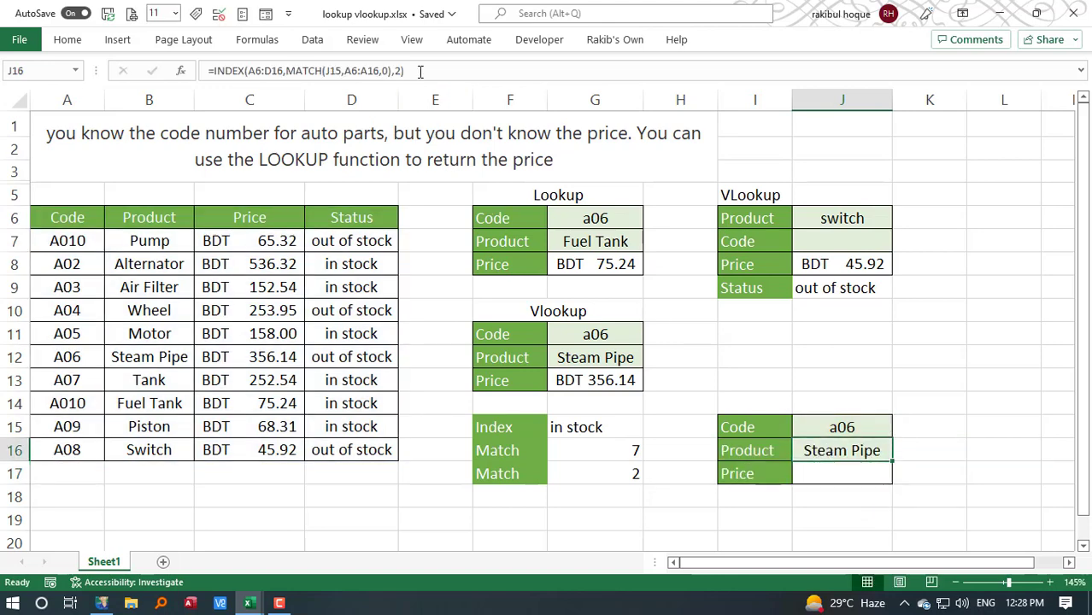
left_click(419, 71)
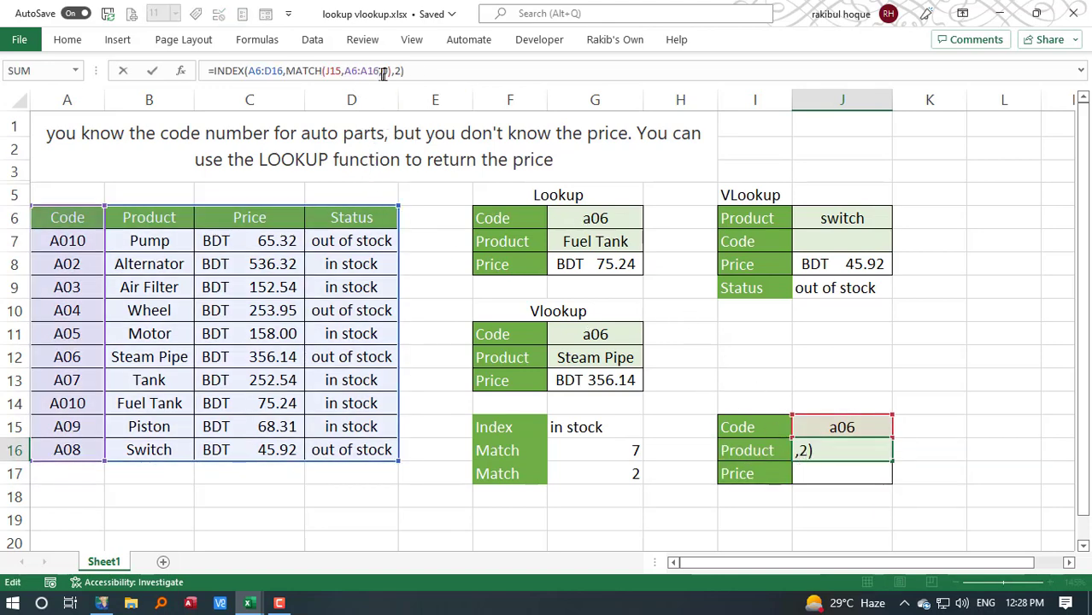
mouse_move(390, 71)
left_mouse_down()
mouse_move(294, 79)
mouse_move(394, 71)
left_mouse_up()
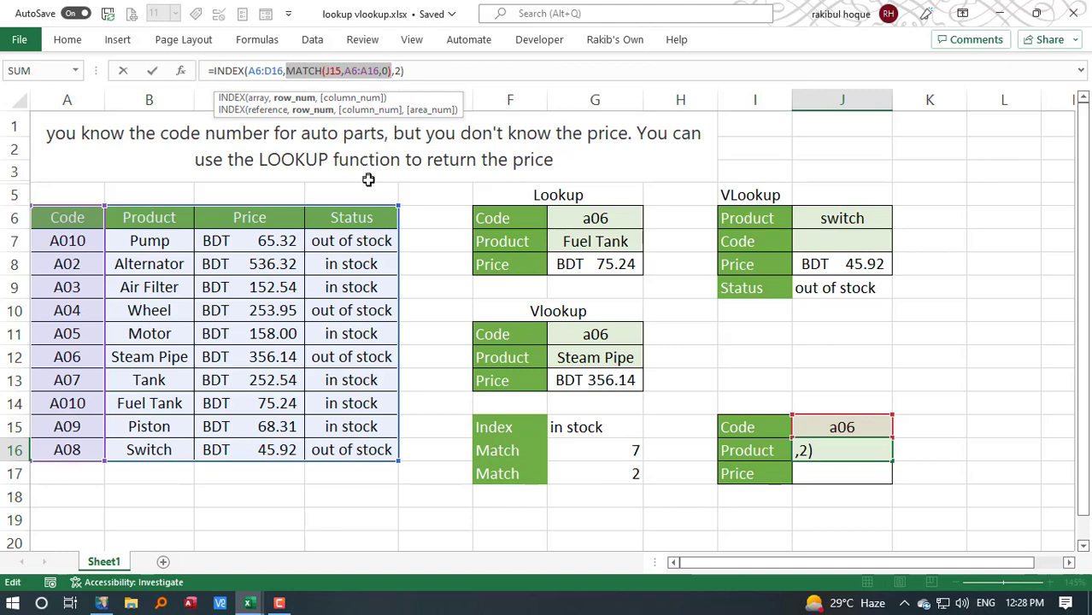
left_click(343, 70)
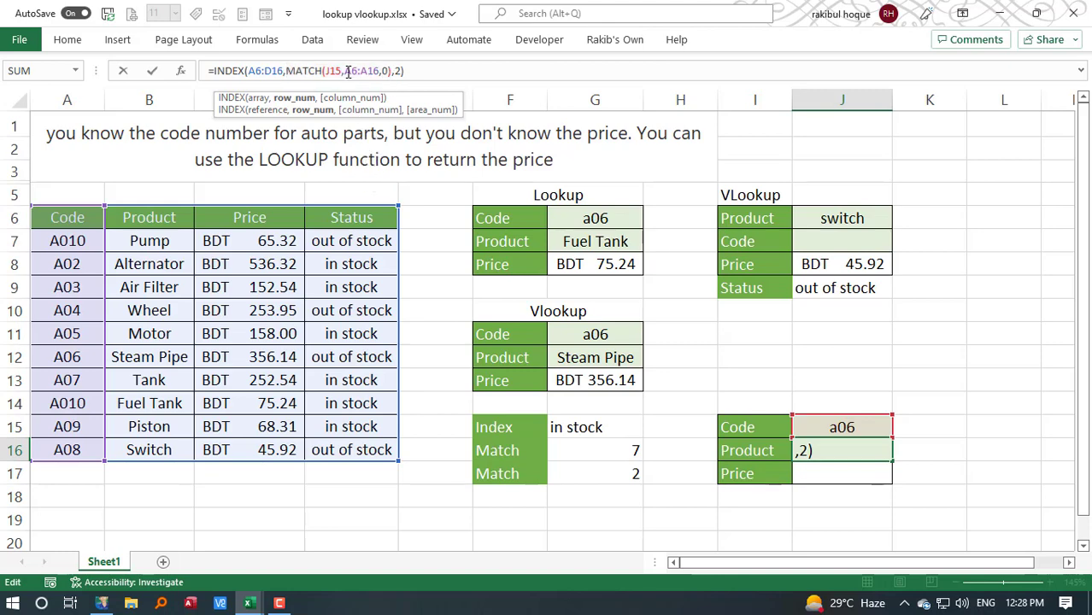
left_click_drag(287, 71, 388, 81)
left_click(356, 72)
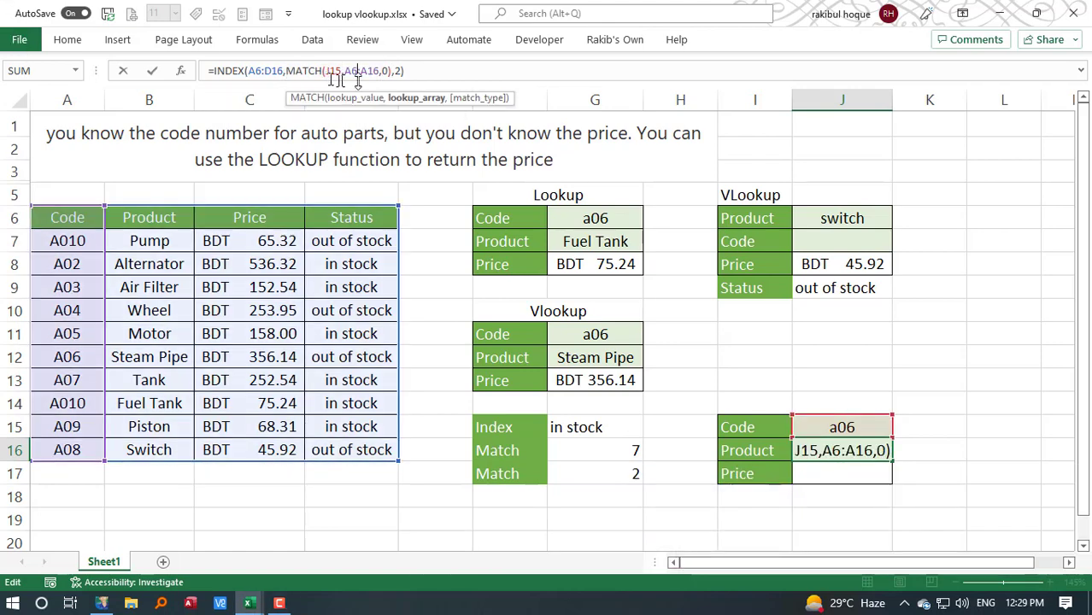
left_click(414, 99)
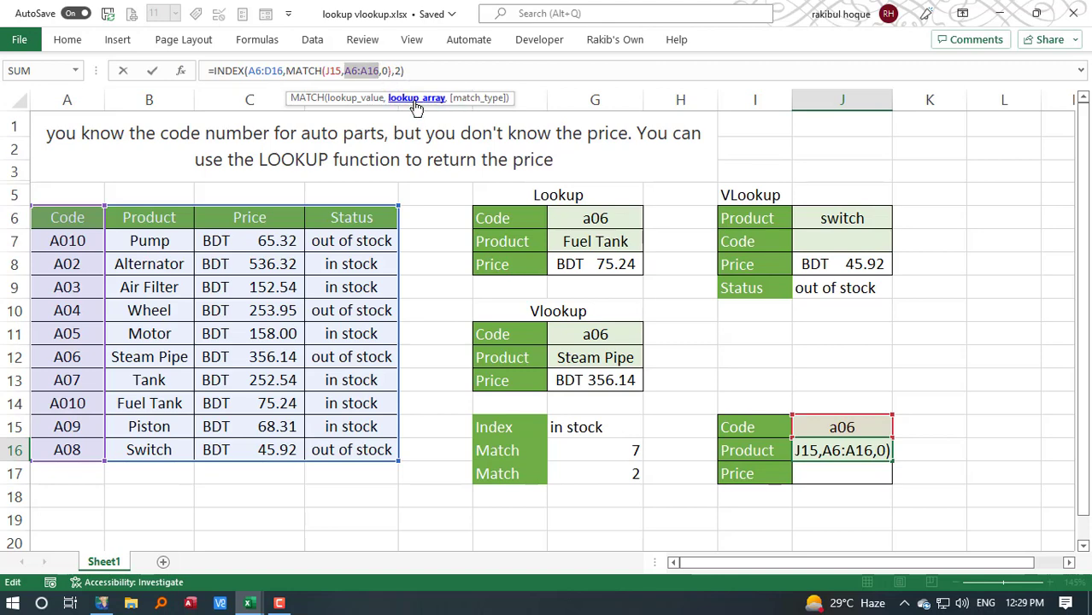
left_click(288, 71)
left_click(303, 101)
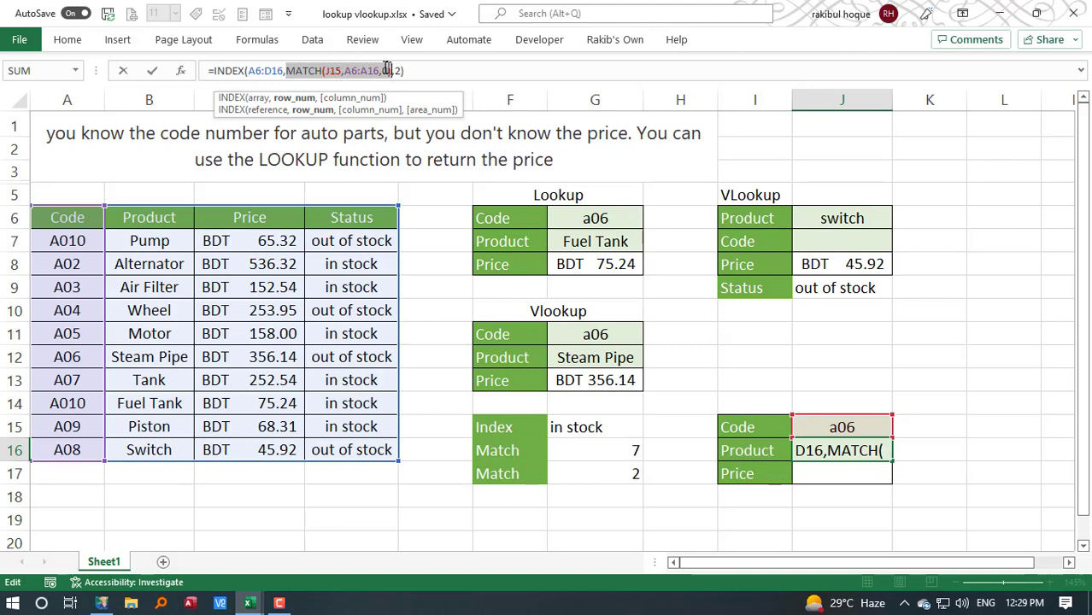
key("ctrl+Return")
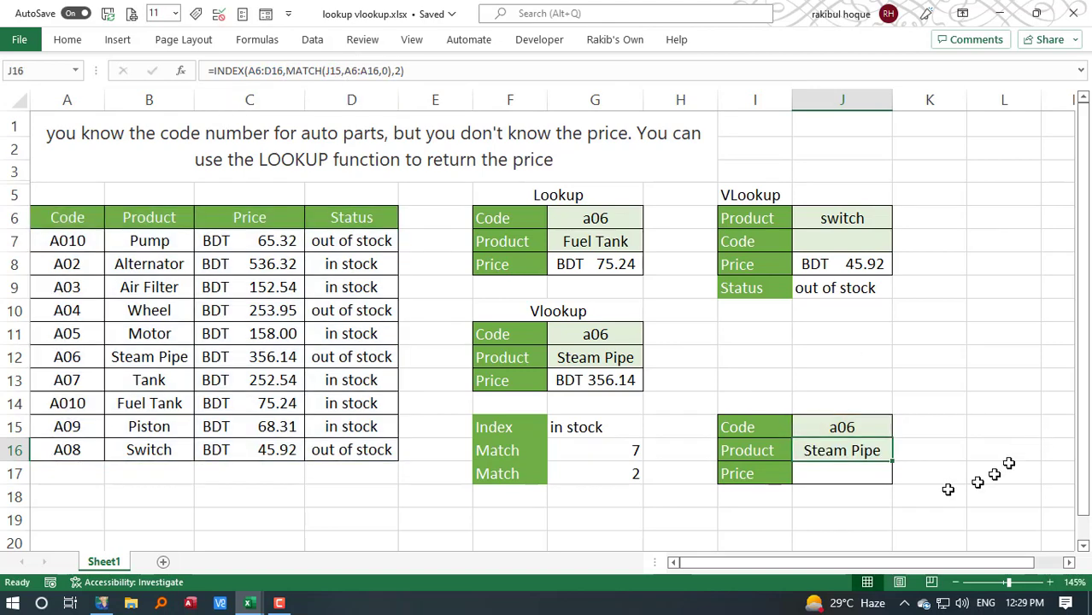
Step: Inspect the standalone MATCH formula in G16 for comparison with the one nested in J16
left_click(624, 450)
left_click_drag(327, 71, 226, 68)
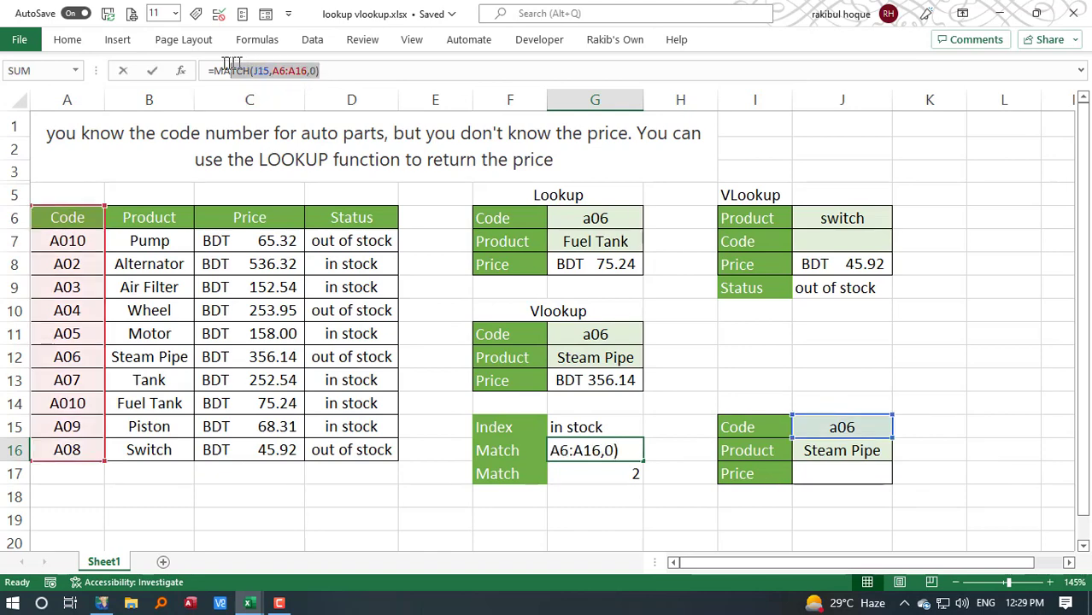
key("Escape")
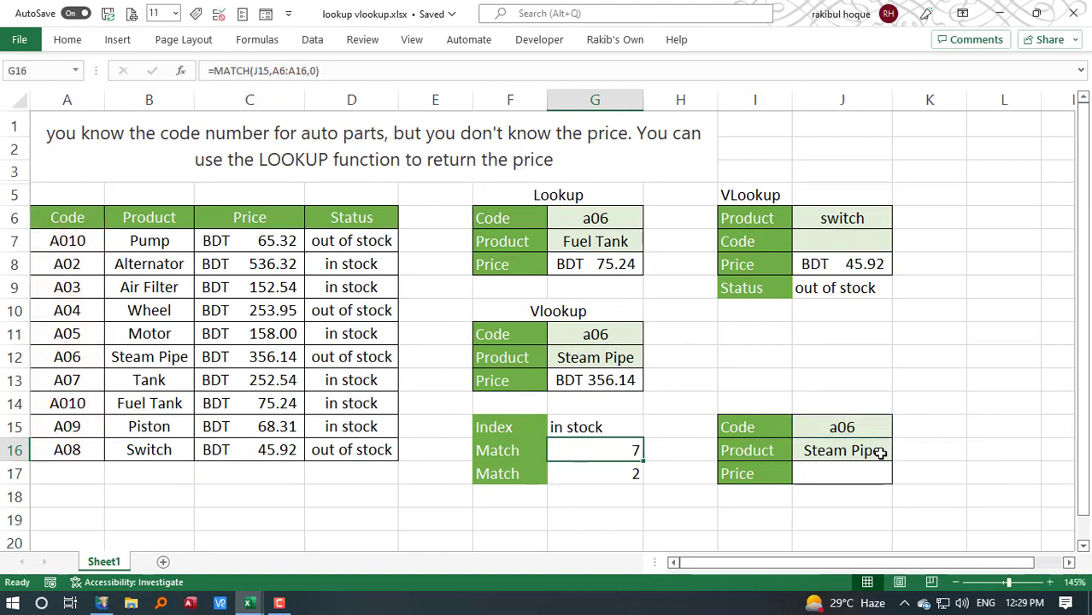
Step: Replace the column number 2 in J16's INDEX formula with MATCH(I16,A6:D6,0), keeping the existing row MATCH
left_click(880, 451)
left_click_drag(285, 71, 389, 71)
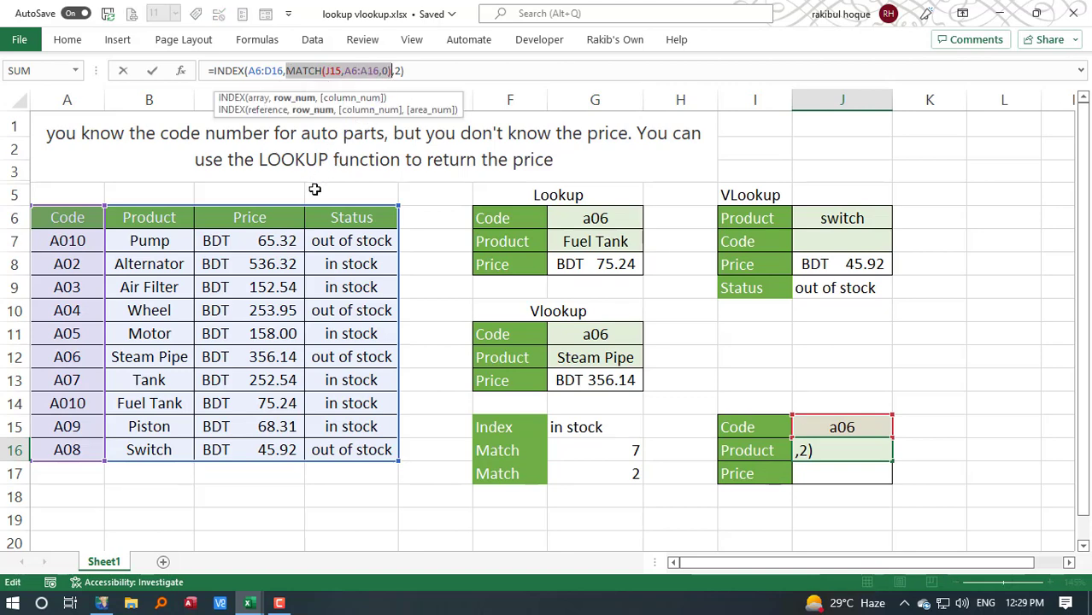
key("Escape")
left_click(398, 71)
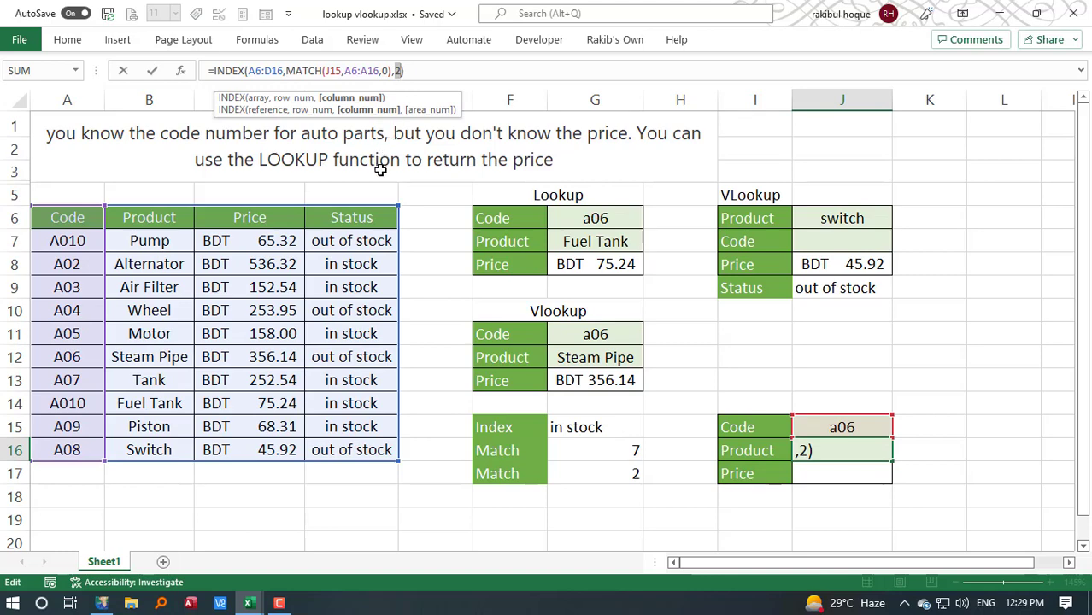
type("match")
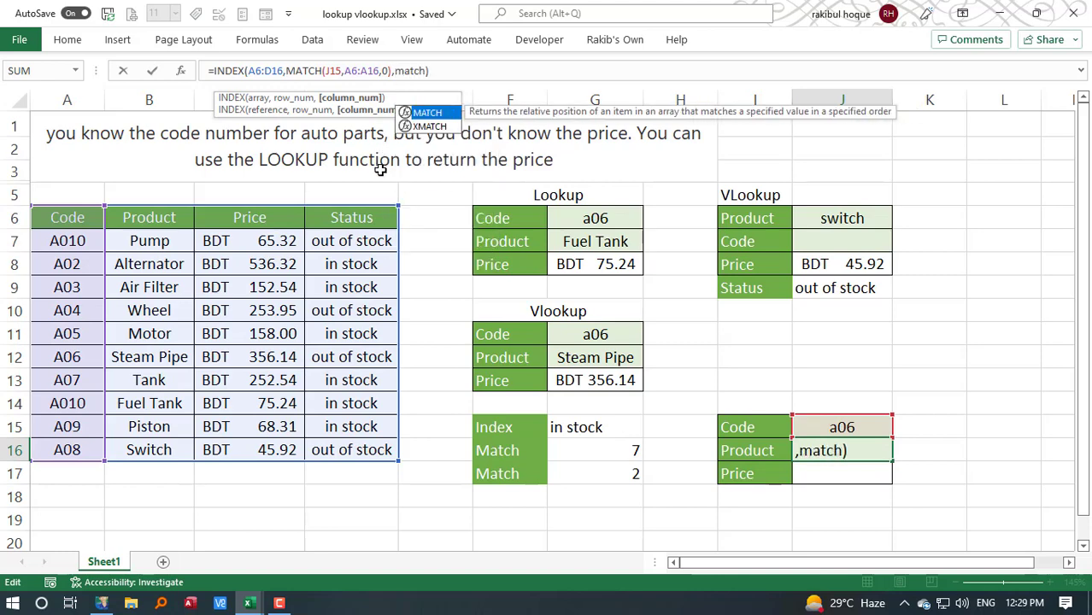
type("(")
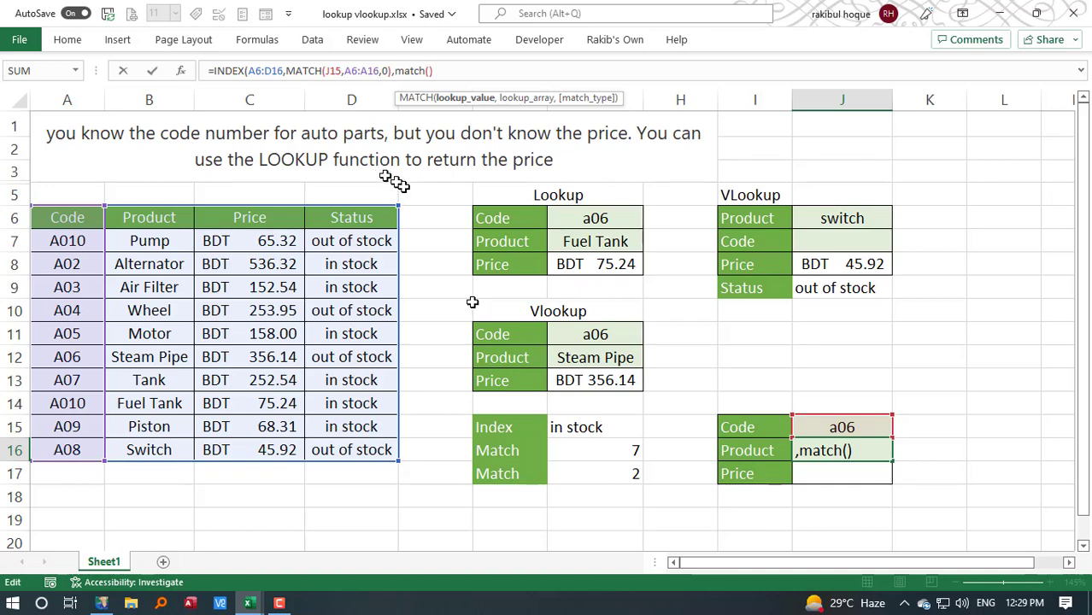
left_click(740, 447)
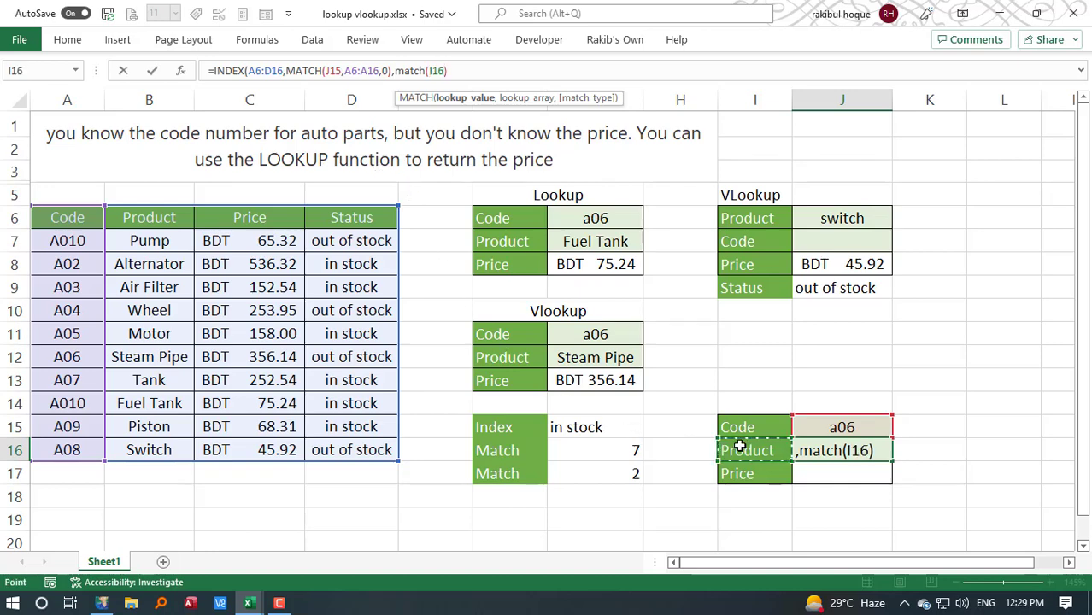
type(",")
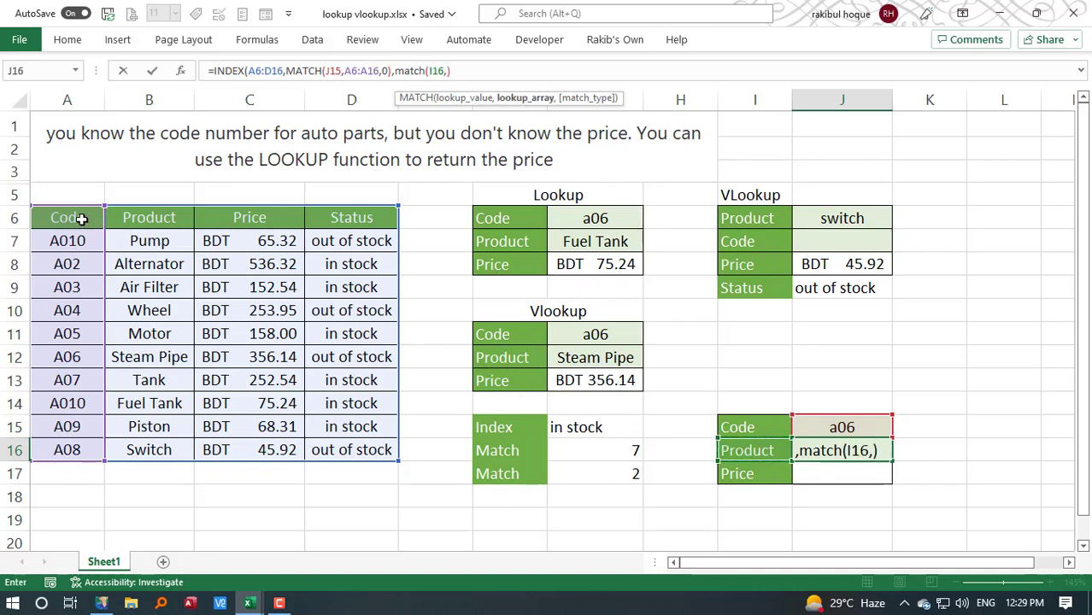
left_click_drag(81, 219, 320, 224)
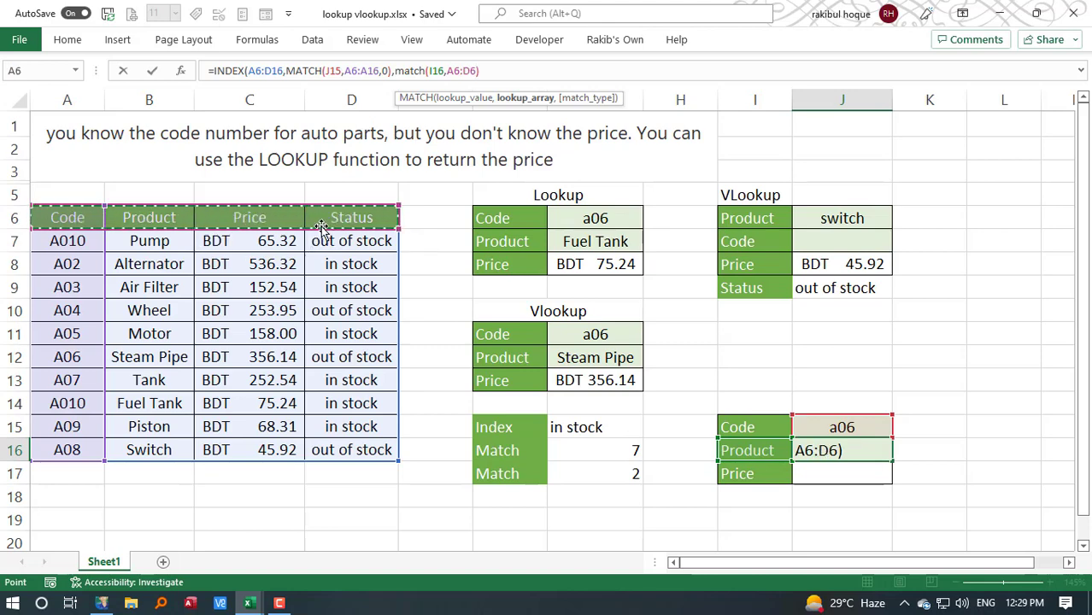
type(",")
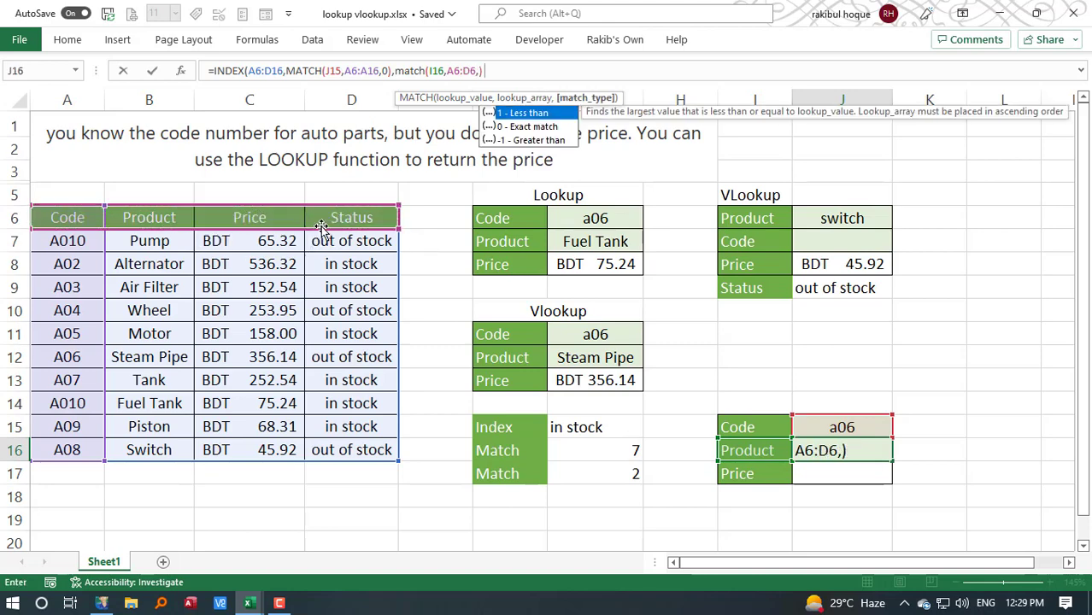
type("0")
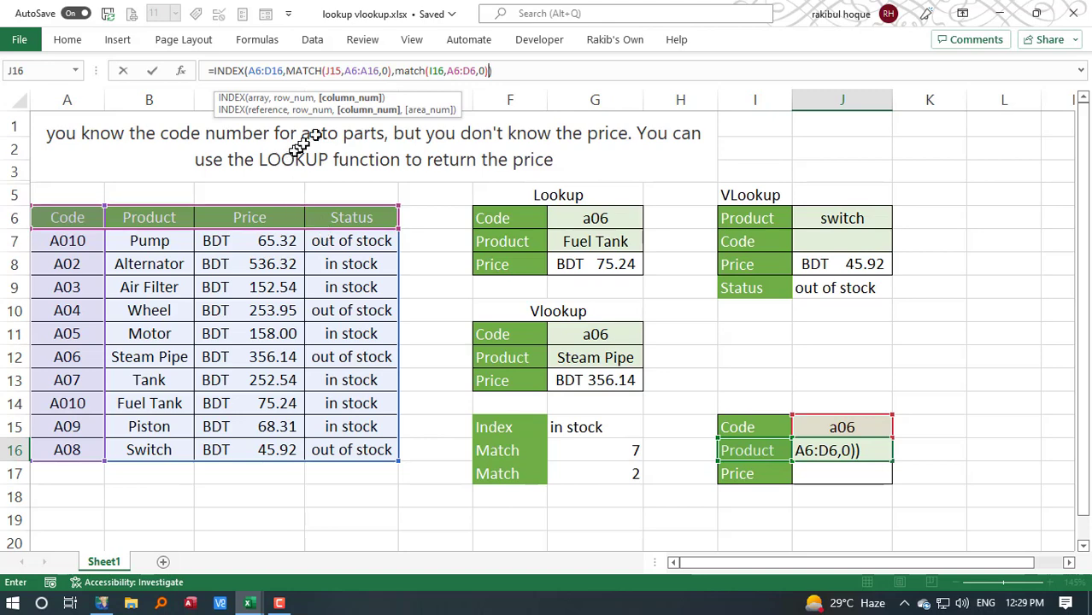
Step: Review the column, row and array arguments of J16's INDEX formula and commit it
left_click(346, 100)
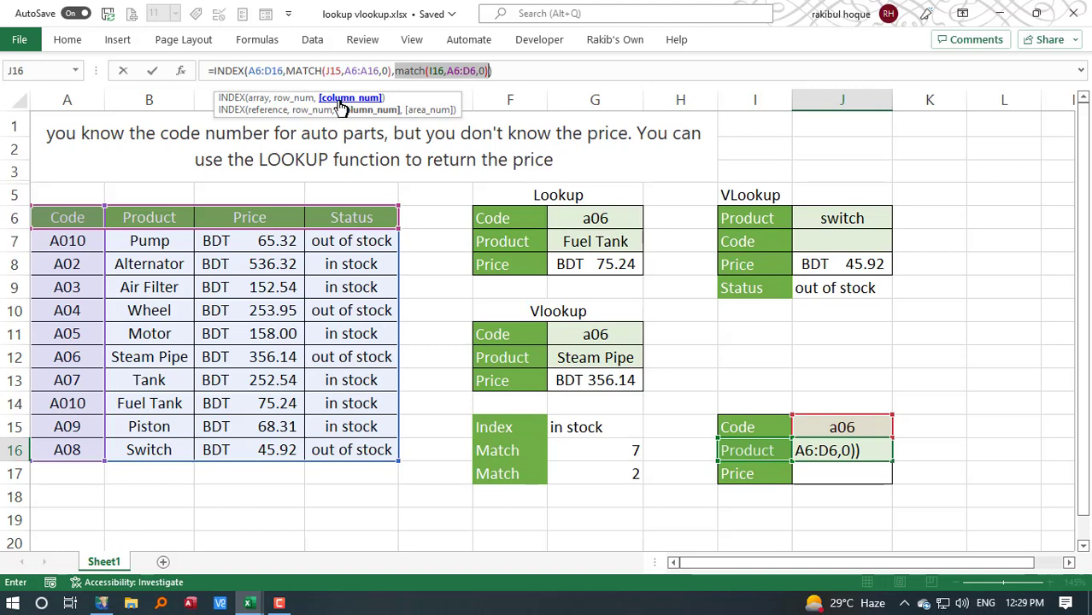
left_click(306, 101)
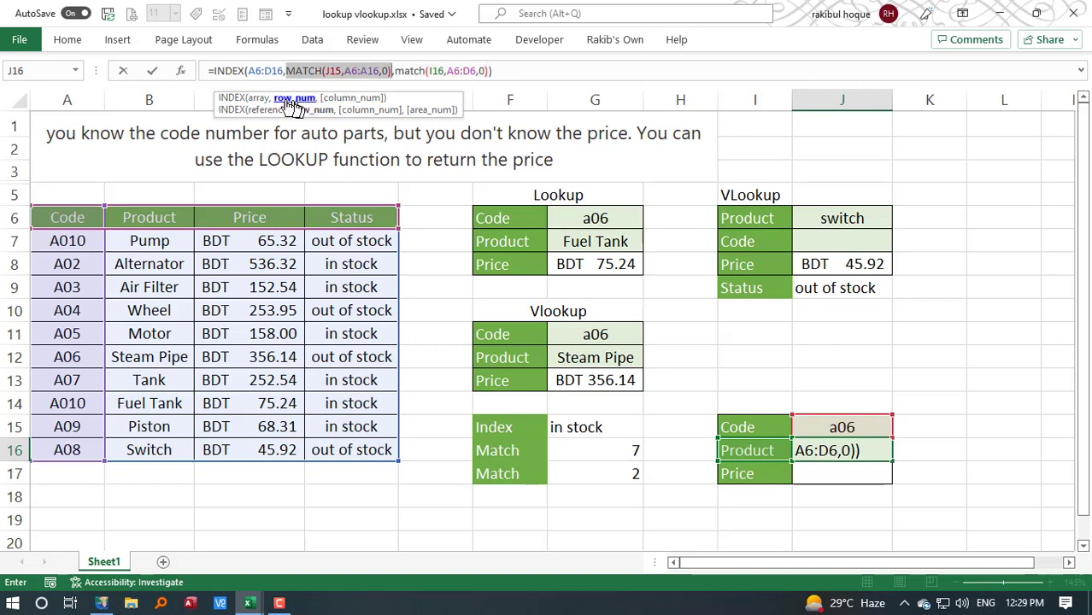
left_click(261, 98)
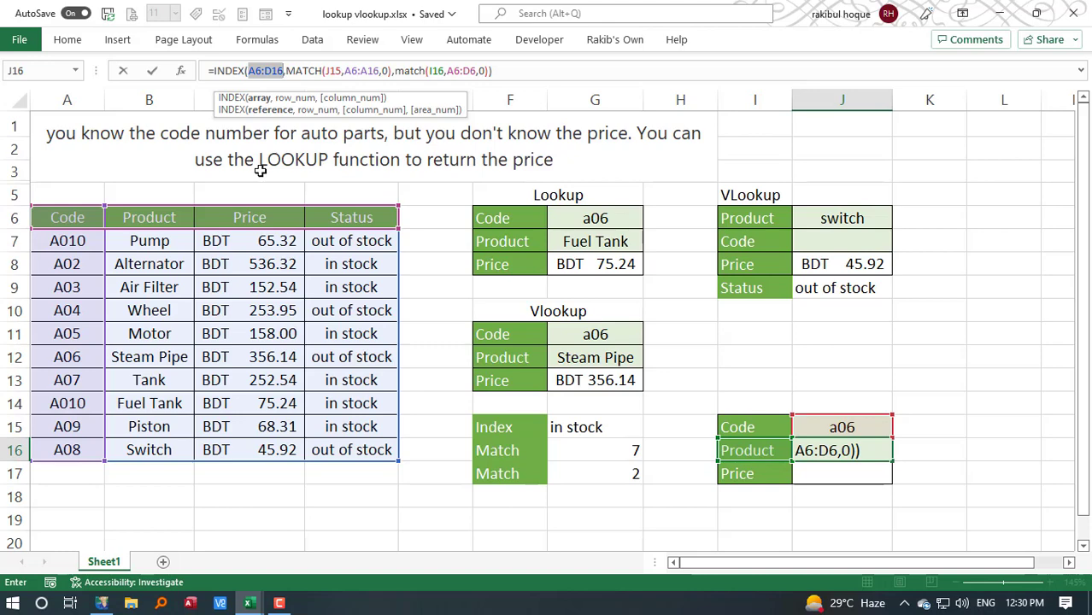
key("Return")
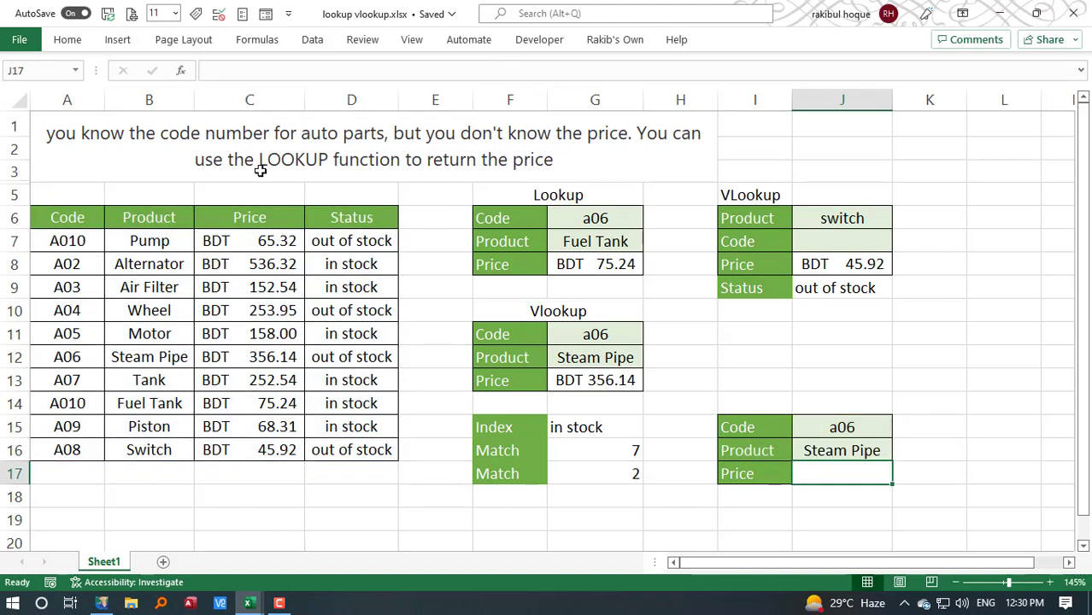
Step: Set the lookup code in J15 to a07 to test the two-way INDEX and MATCH formula
left_click(868, 446)
left_click(862, 424)
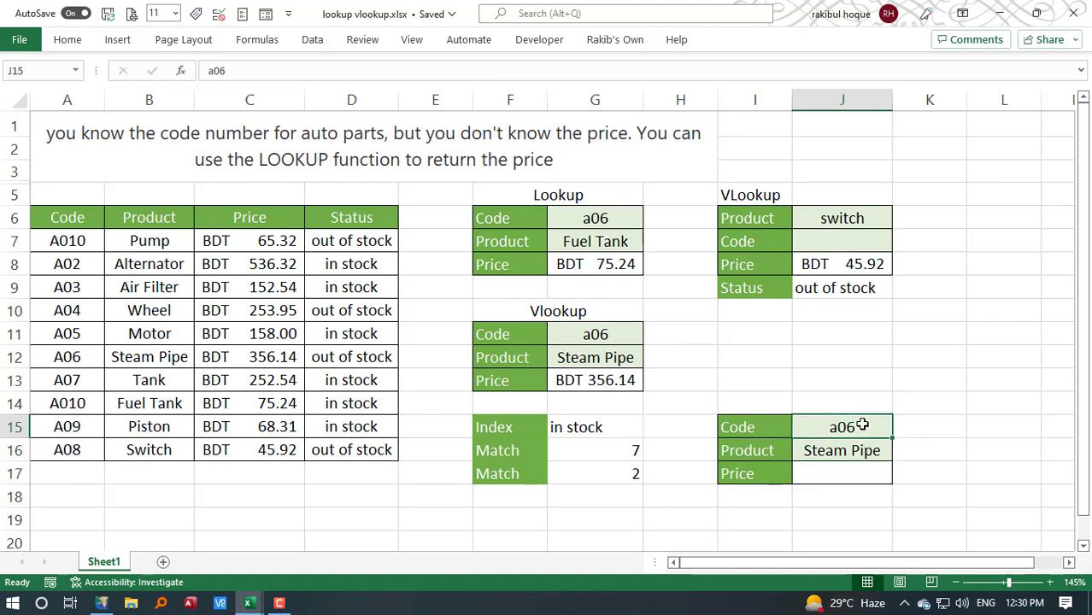
type("a07")
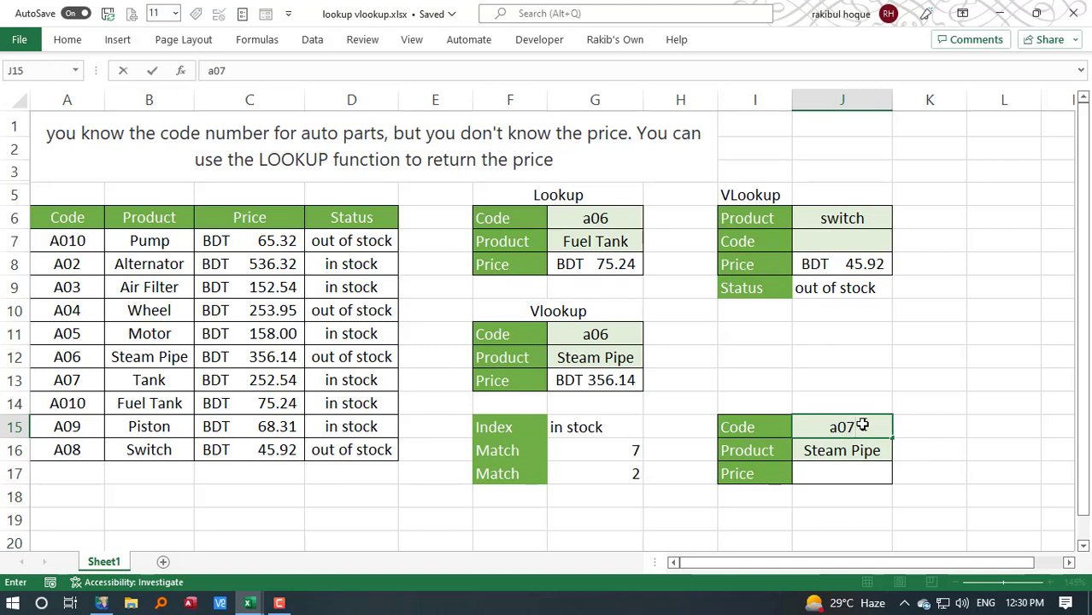
key("Return")
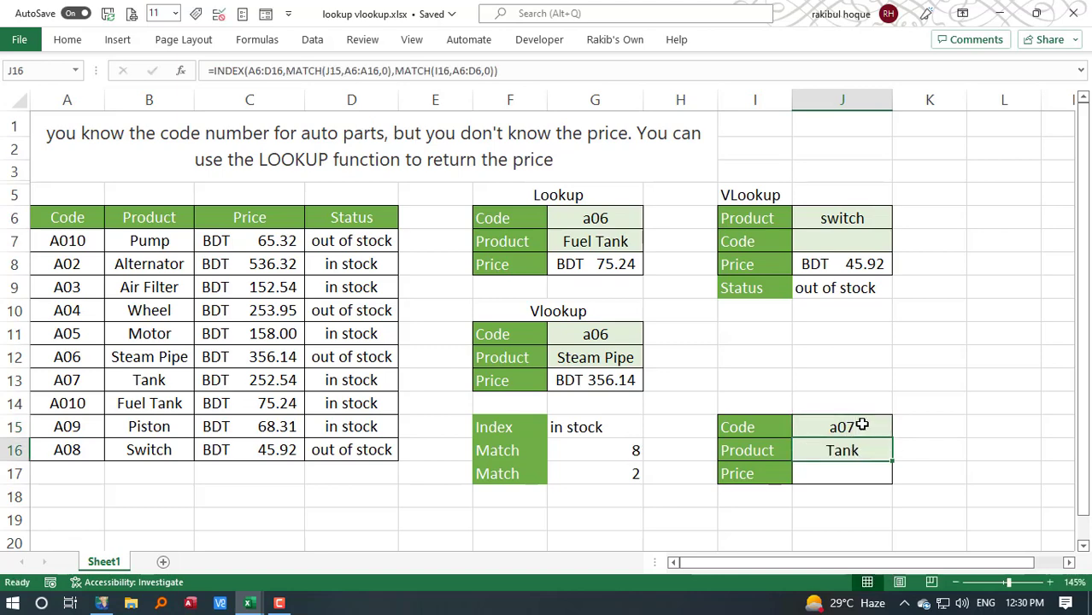
key("Return")
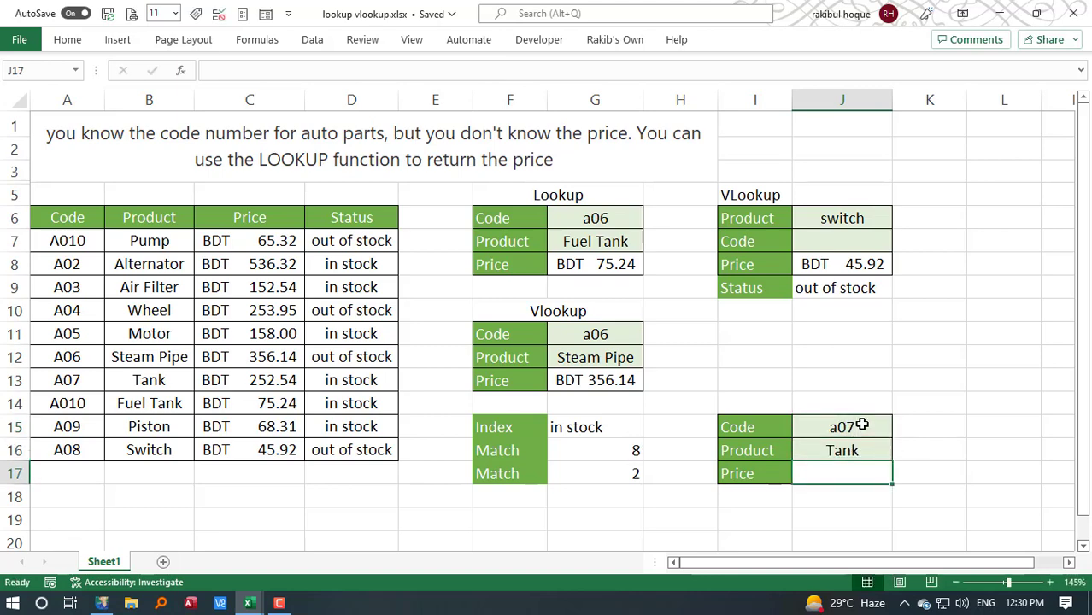
Step: Test the column lookup by changing the label in I16 to status
key("Up")
key("Left")
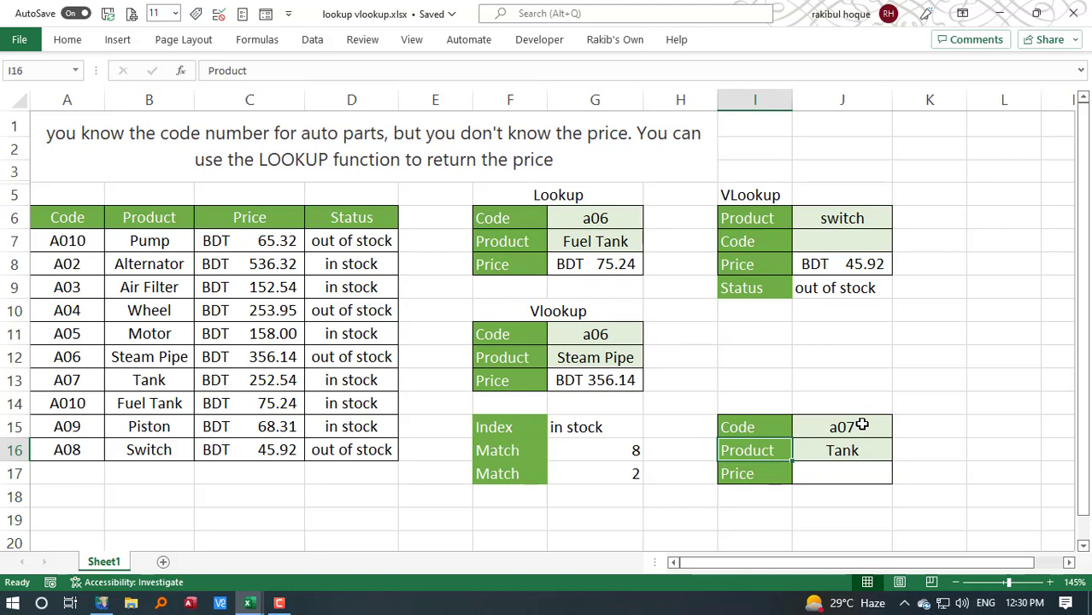
type("stu")
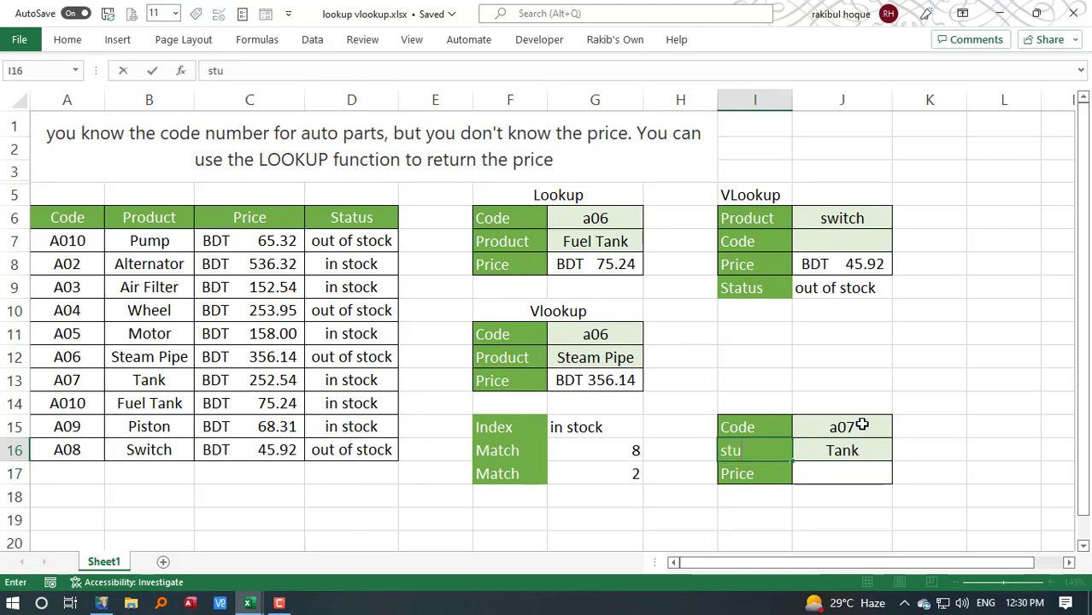
key("BackSpace")
type("atus")
key("Return")
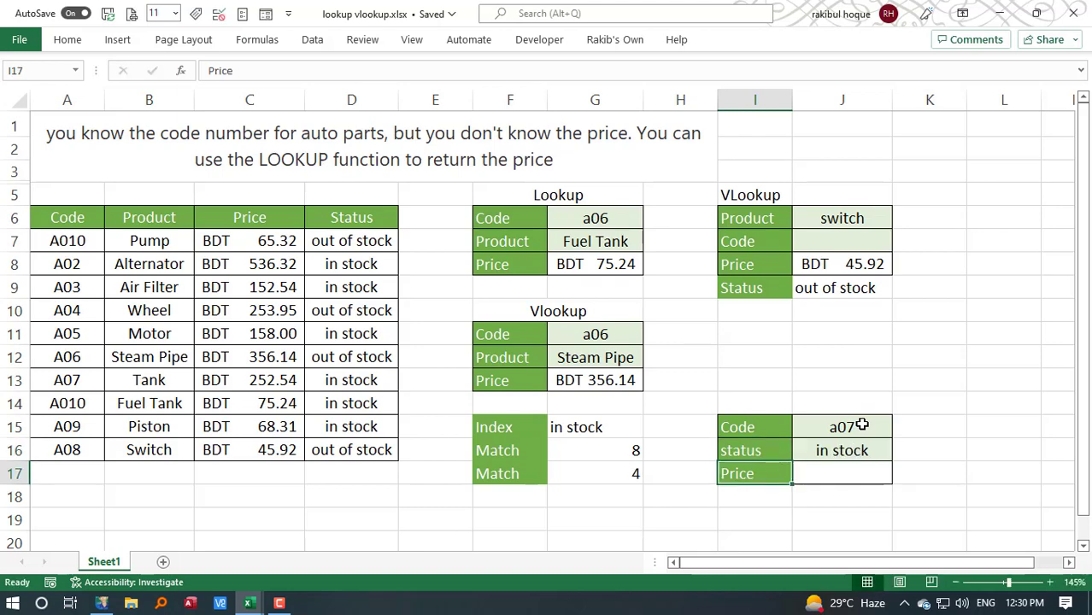
Step: Test the column lookup by changing the label in I16 to price
left_click(778, 455)
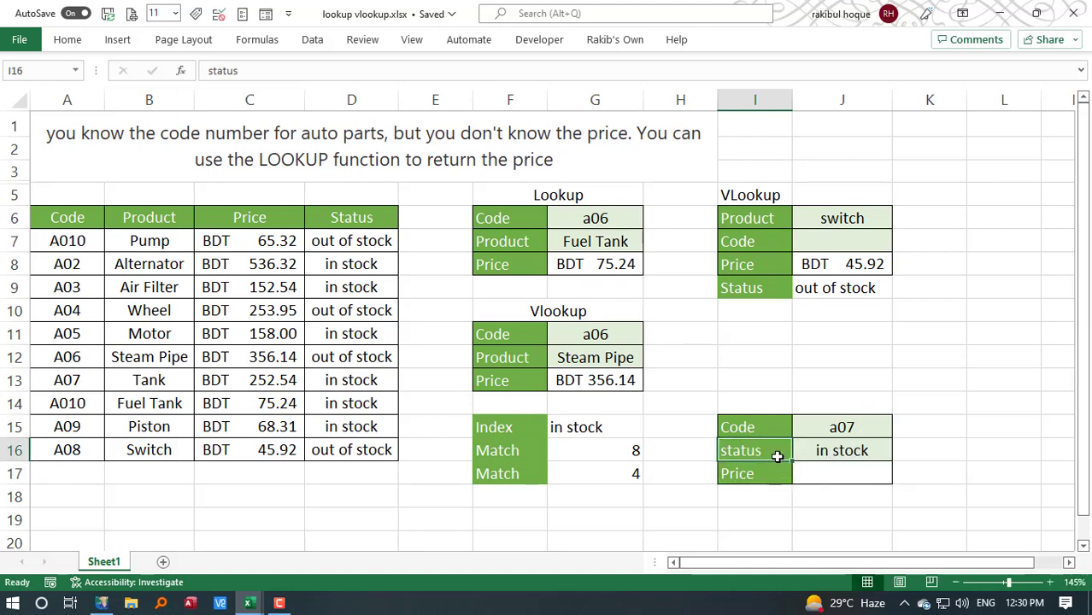
type("price")
key("Return")
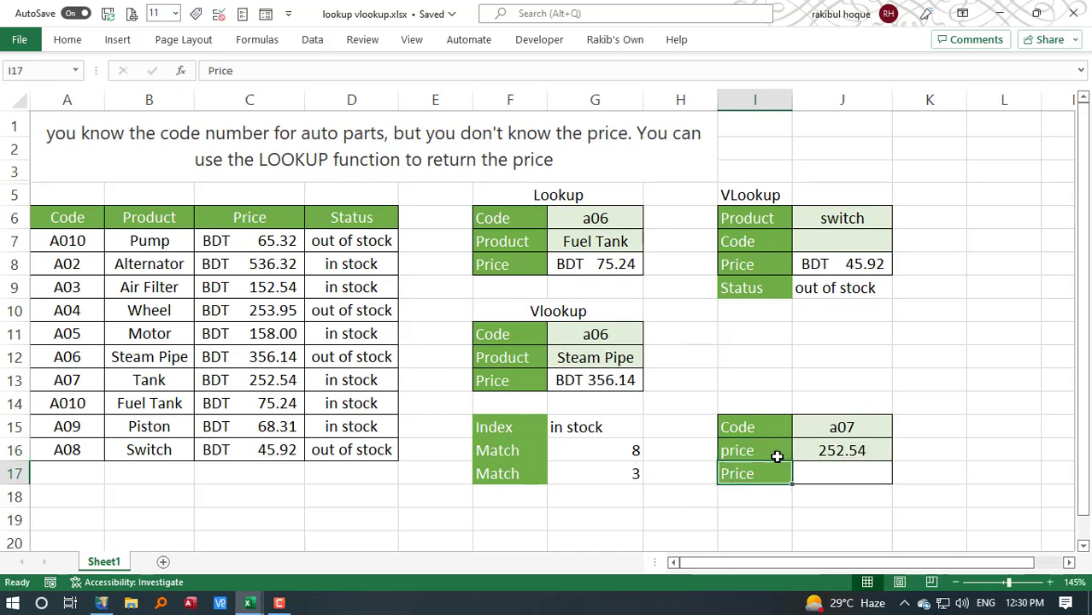
Step: Set the label in I16 back to product
left_click(777, 456)
type("pro")
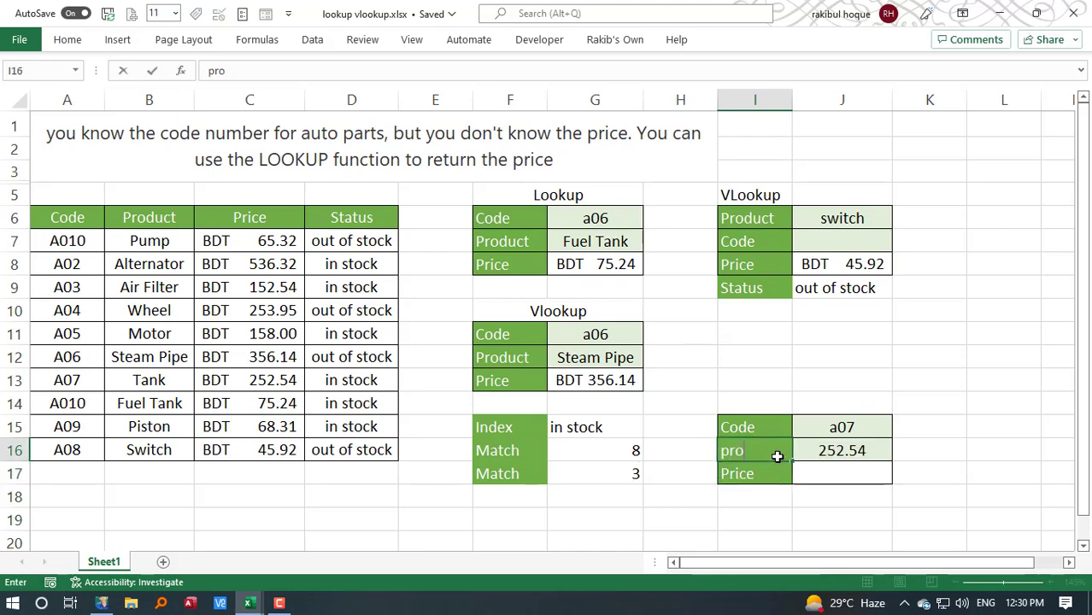
type("duct")
key("Return")
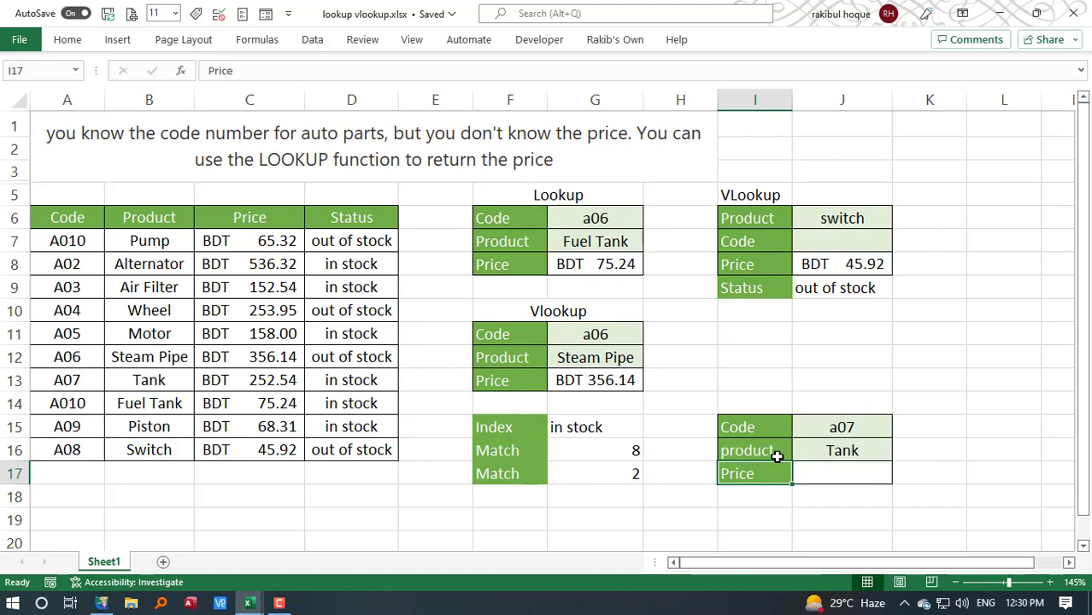
Step: Copy J16's INDEX formula text into J17, change the column MATCH lookup value to I17, and check the entered formula
left_click(841, 451)
triple_click(519, 69)
key("ctrl+c")
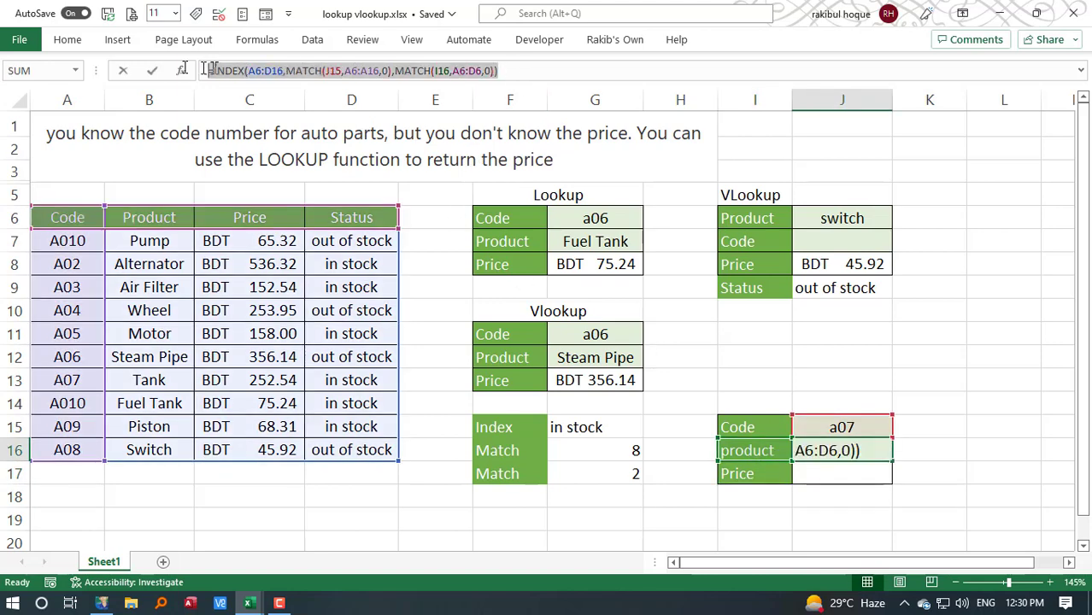
key("Escape")
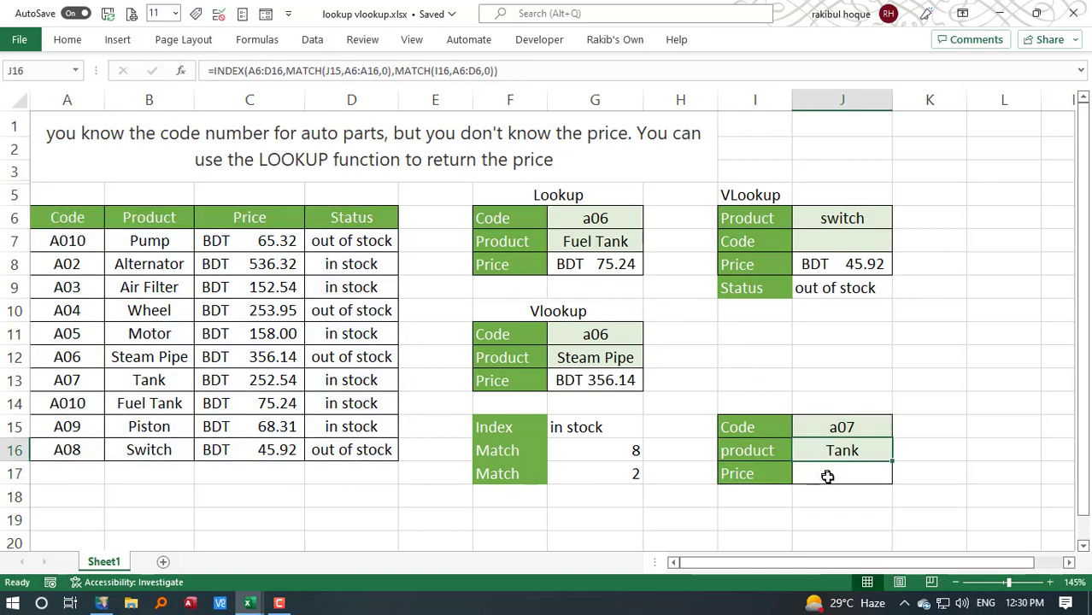
left_click(828, 474)
left_click(340, 68)
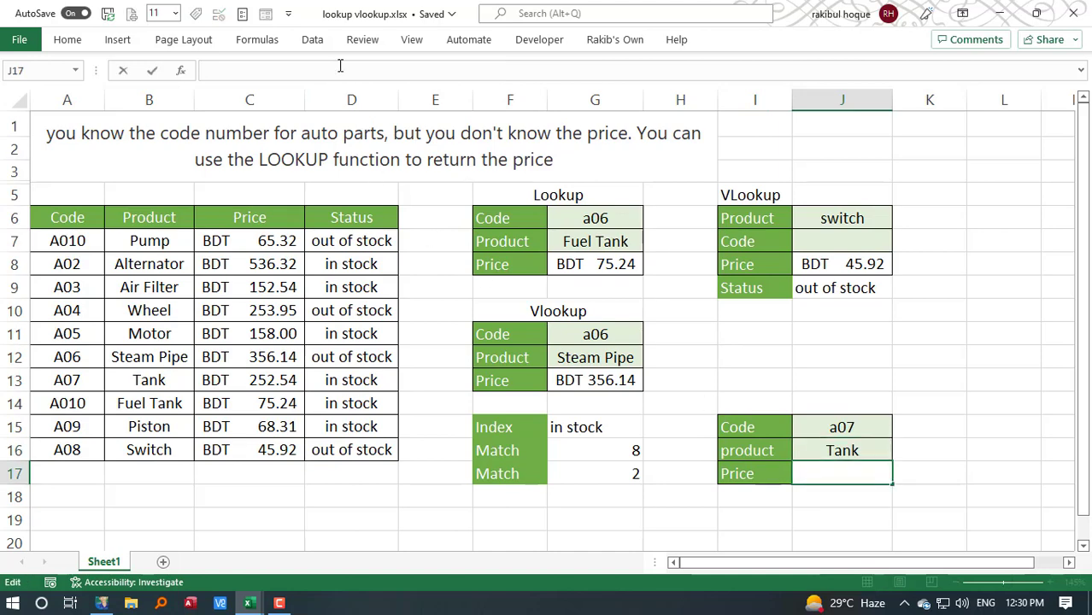
key("ctrl+v")
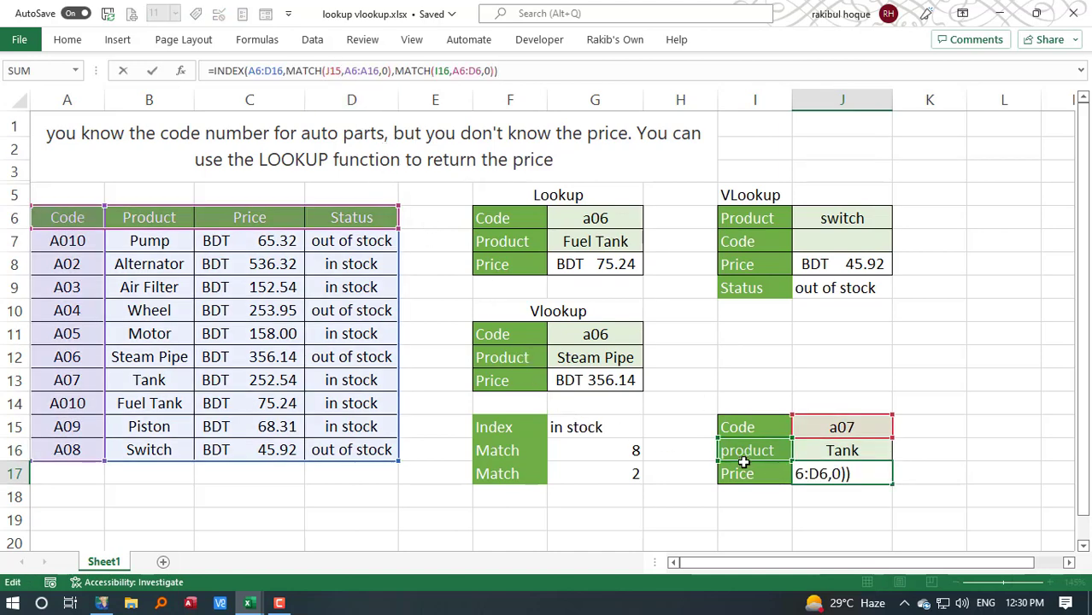
left_click_drag(744, 463, 745, 478)
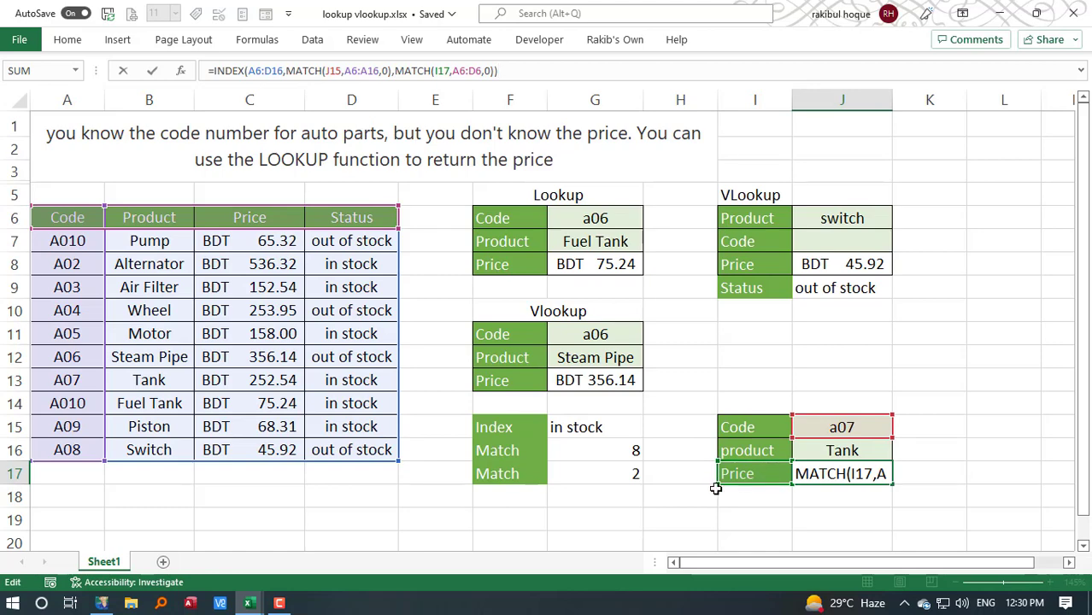
key("Return")
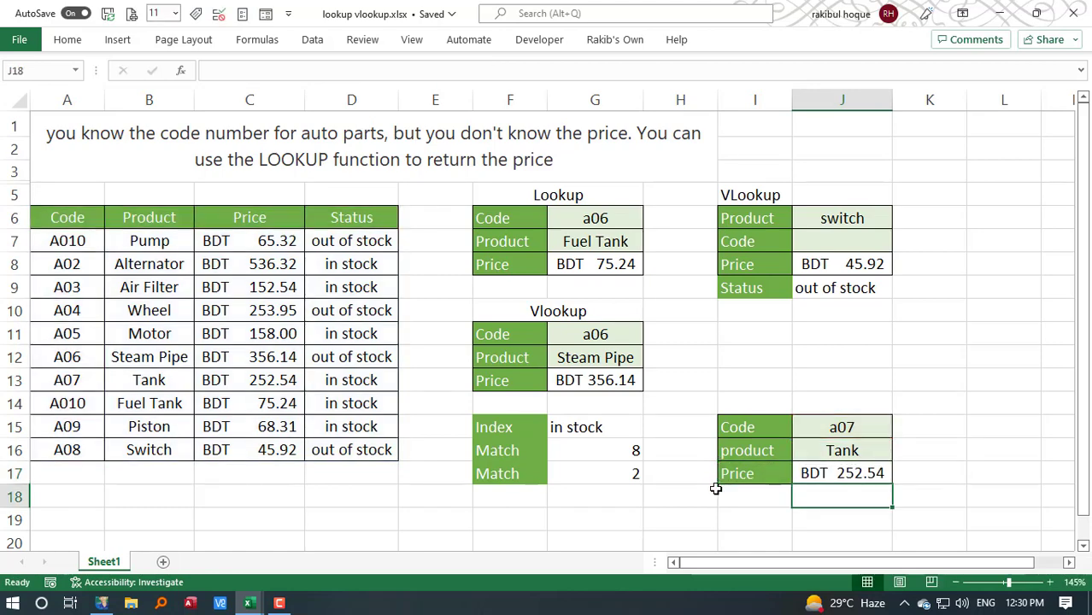
left_click(818, 475)
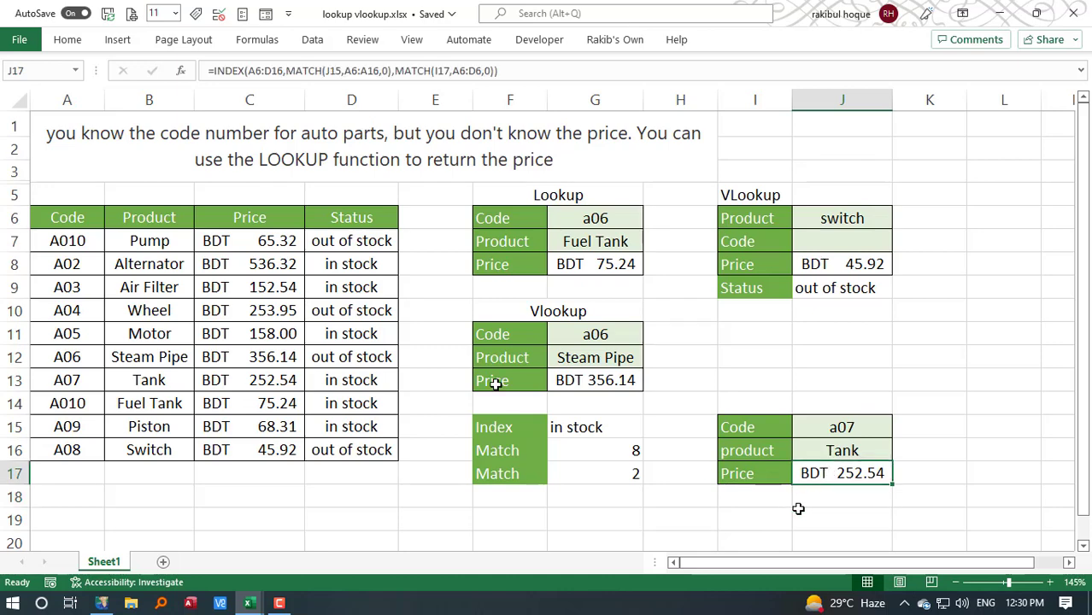
left_click(438, 82)
key("Return")
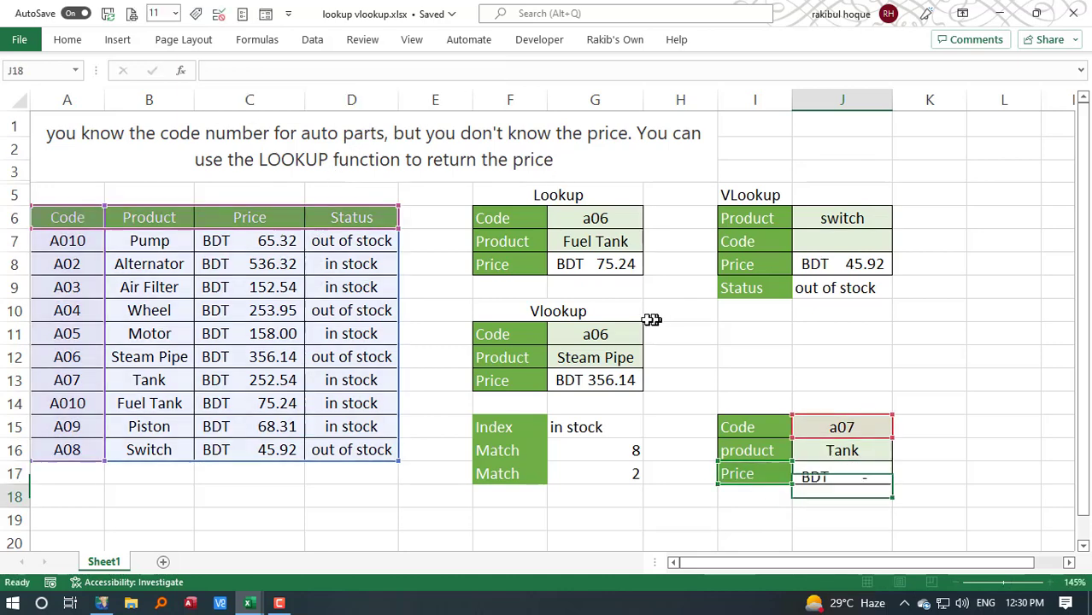
Step: Change the label in I16 to status and the label in I17 to product
left_click(755, 448)
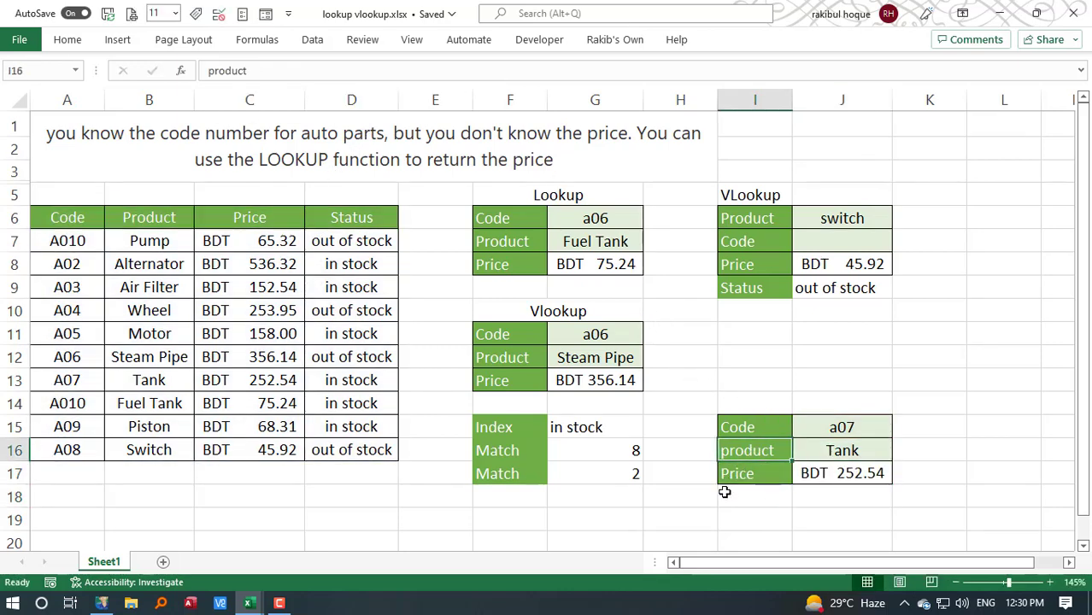
type("status")
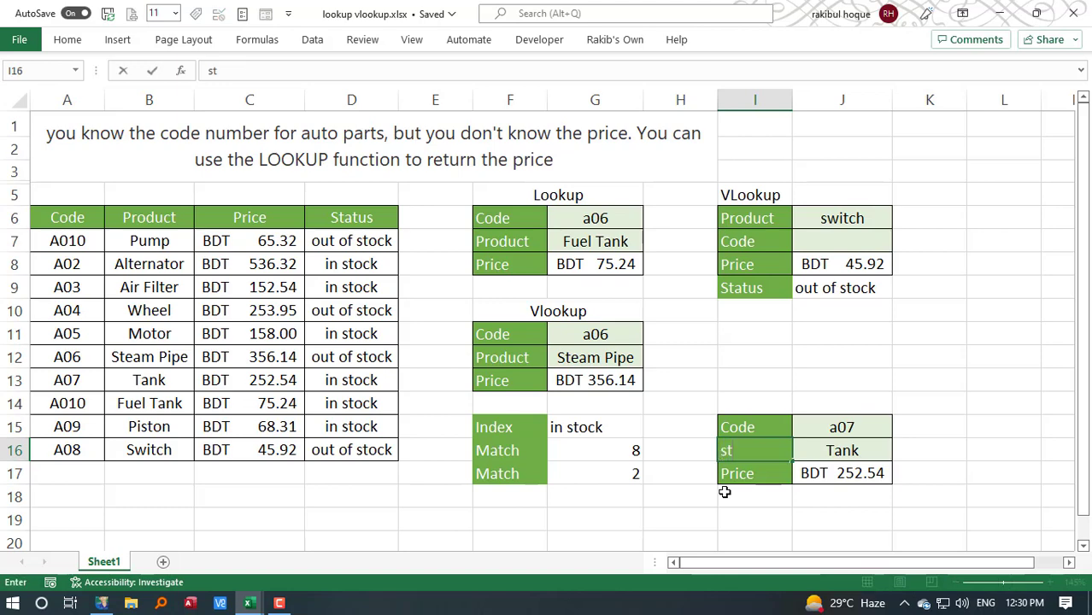
key("Return")
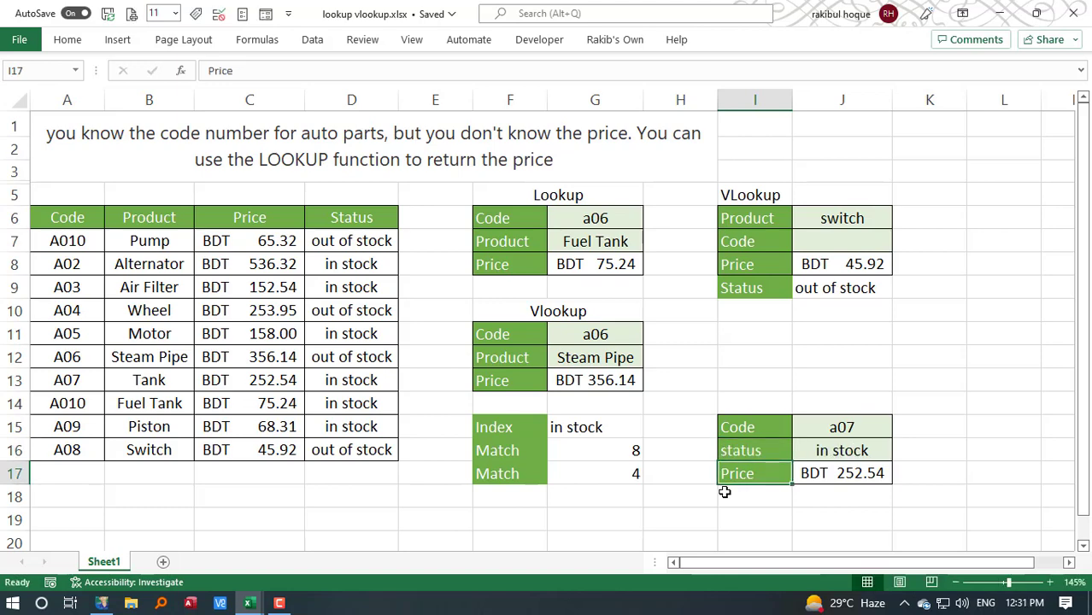
type("product")
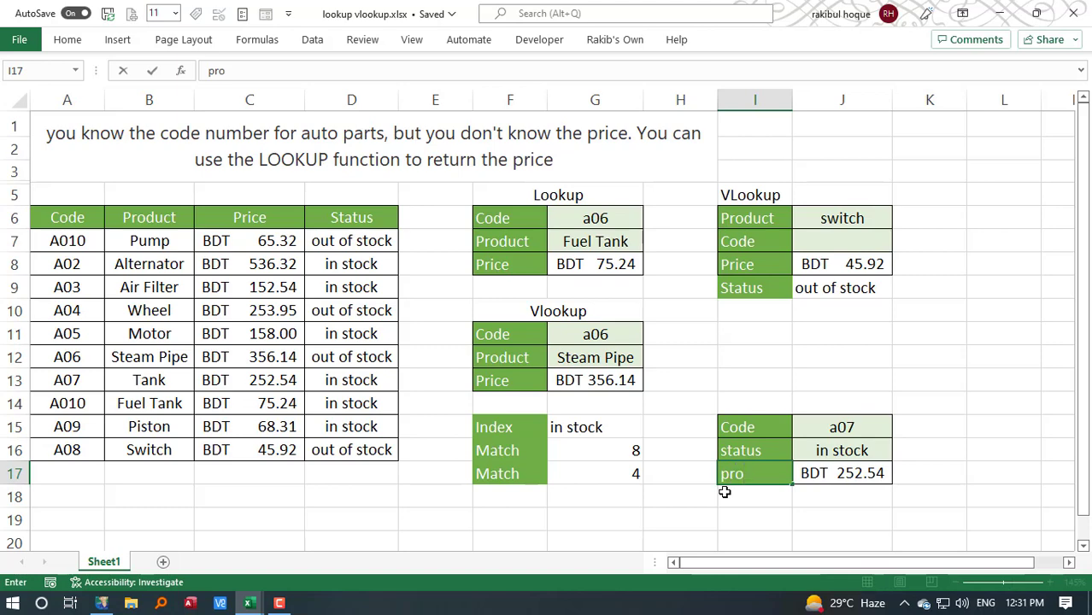
key("Return")
Step: Change the label in I16 to price, keeping product in I17
key("Up")
key("Up")
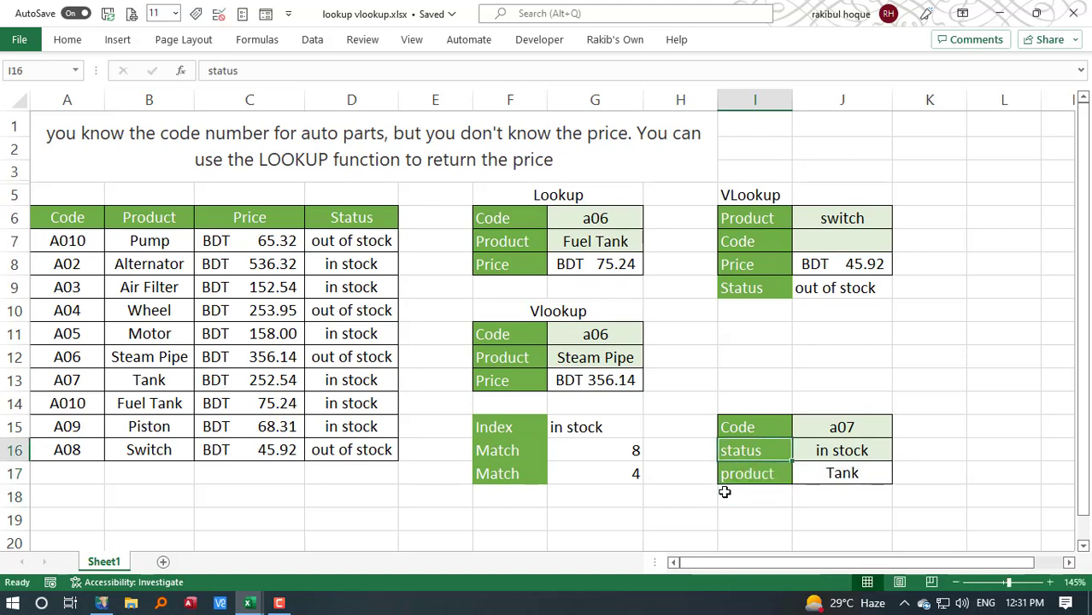
type("price")
key("Return")
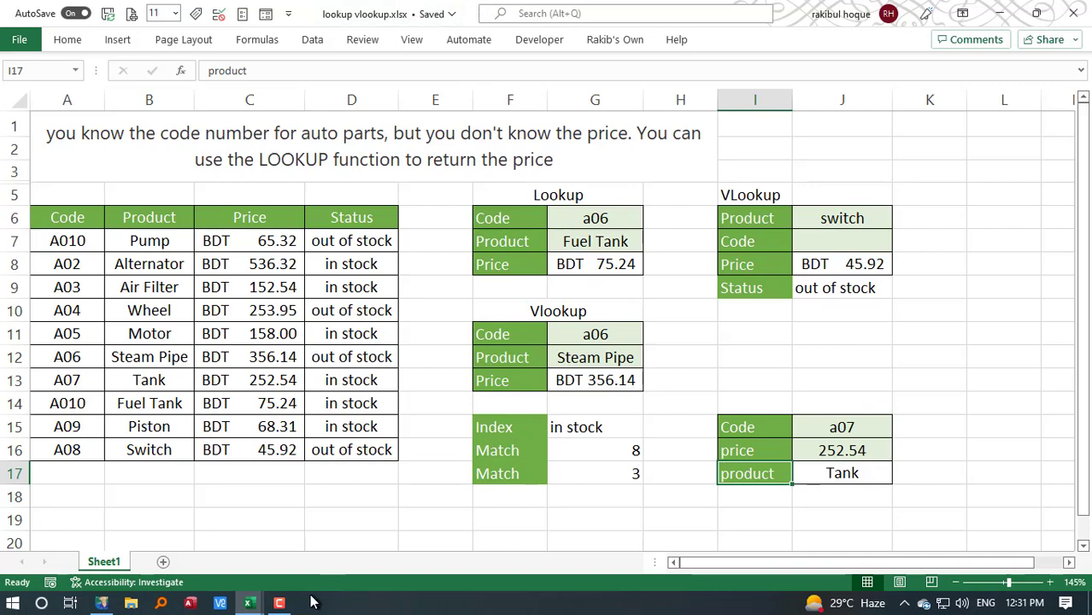
mouse_move(279, 603)
left_click(274, 554)
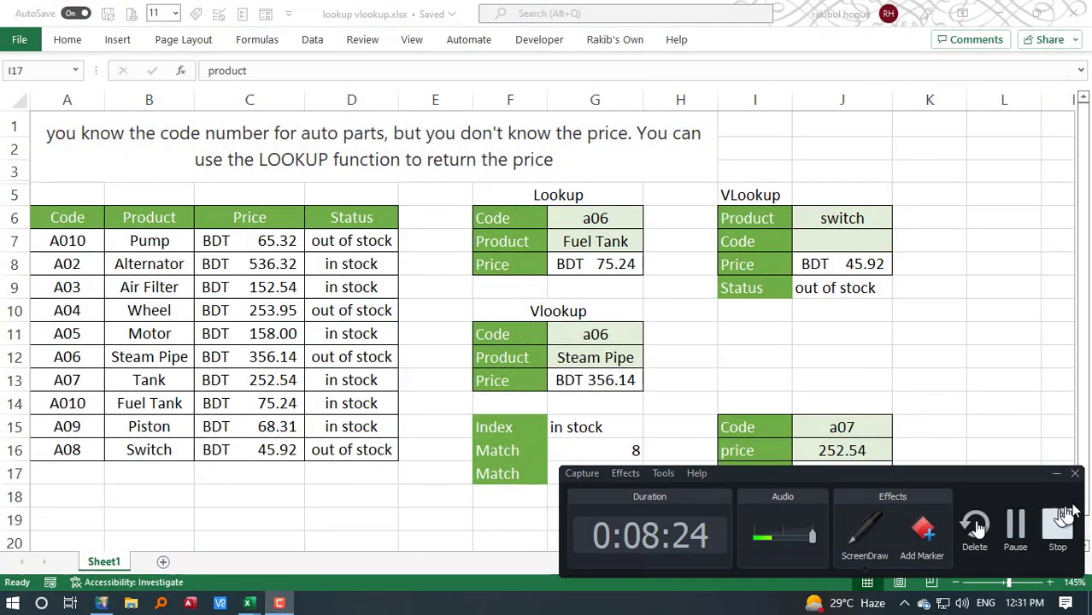